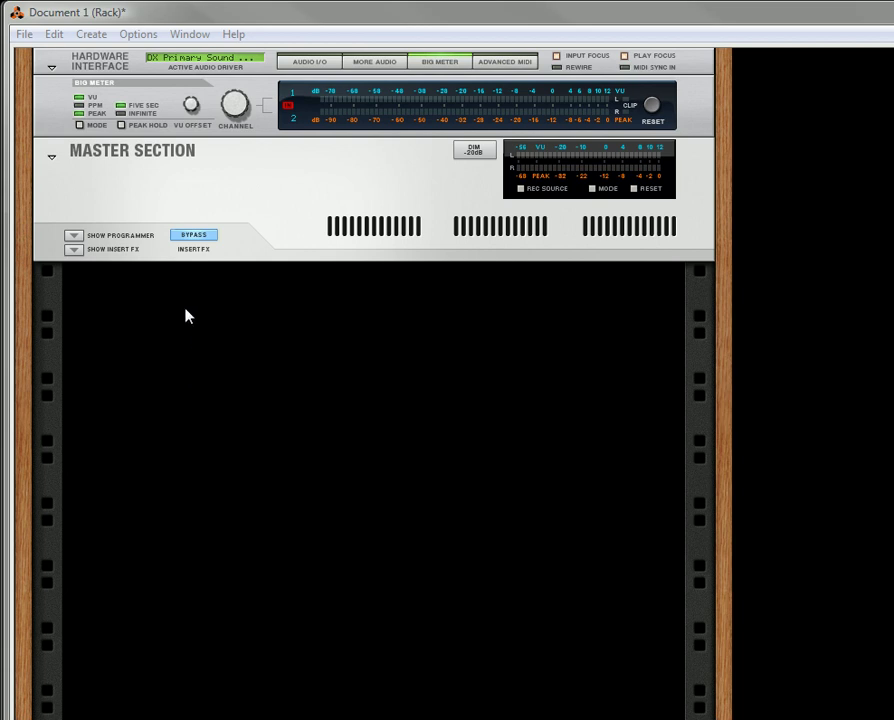
Step: Add a Combinator device to the empty rack
{"action": "right_click", "coordinate": [136, 303]}
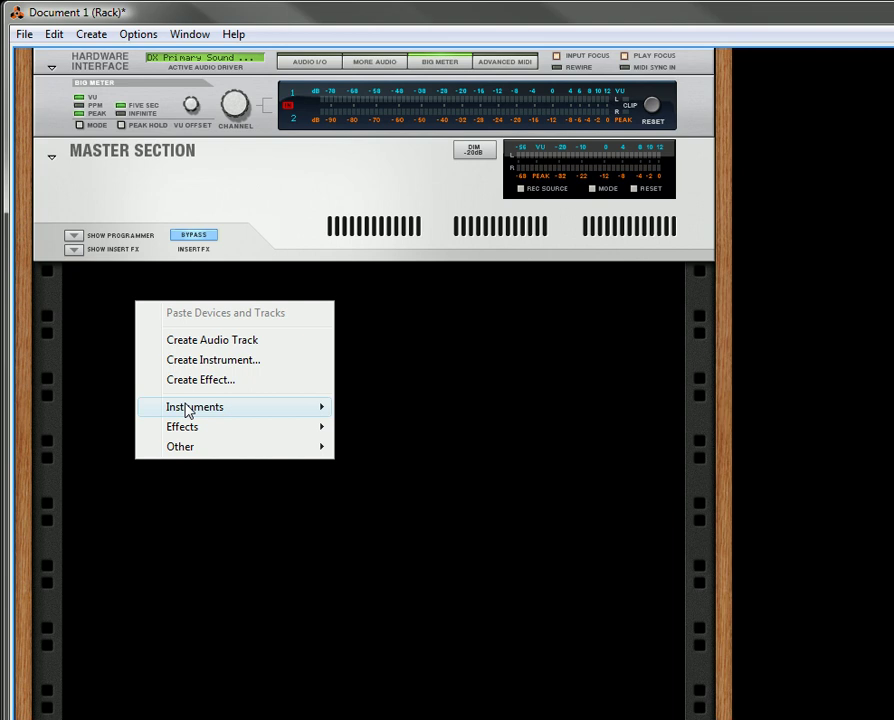
{"action": "mouse_move", "coordinate": [213, 456]}
{"action": "left_click", "coordinate": [433, 450]}
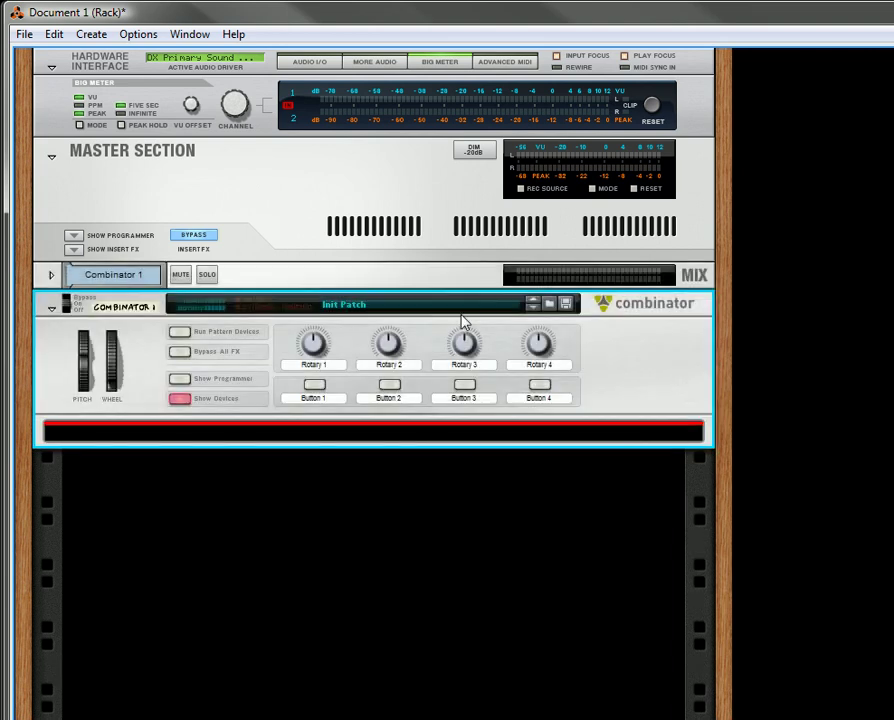
Step: Load the Empty Combi Template.cmb patch from 101 Refill > Tools, Examples & Utilities
{"action": "right_click", "coordinate": [465, 318]}
{"action": "left_click", "coordinate": [516, 326]}
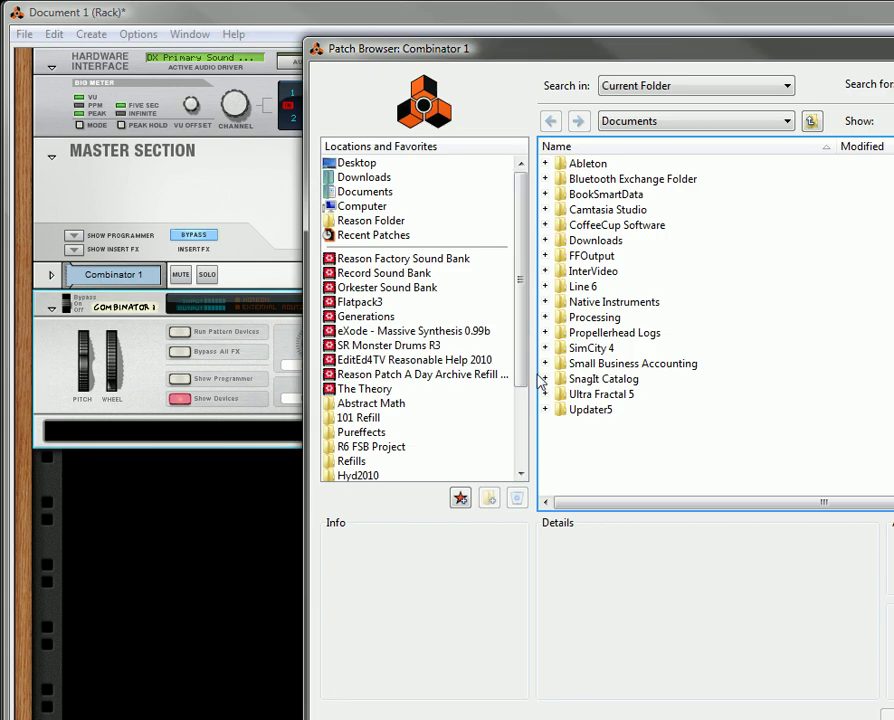
{"action": "left_click", "coordinate": [404, 418]}
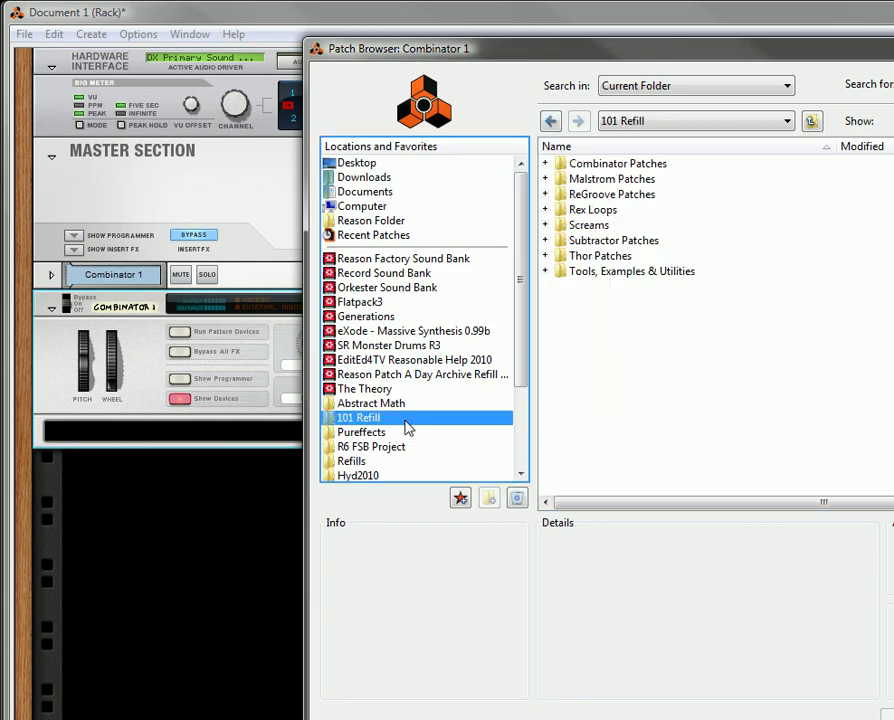
{"action": "double_click", "coordinate": [590, 271]}
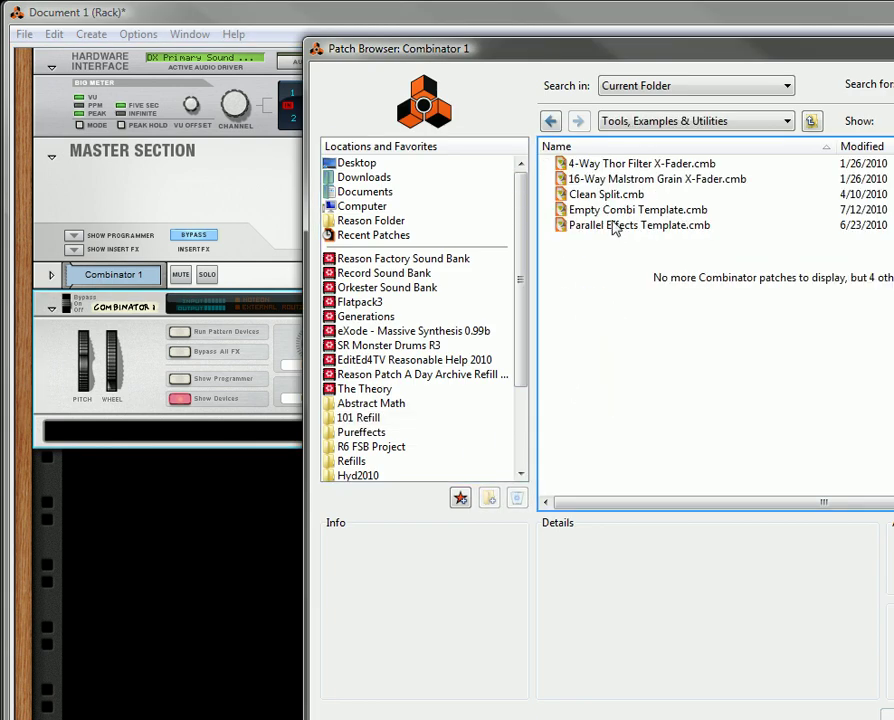
{"action": "double_click", "coordinate": [625, 210]}
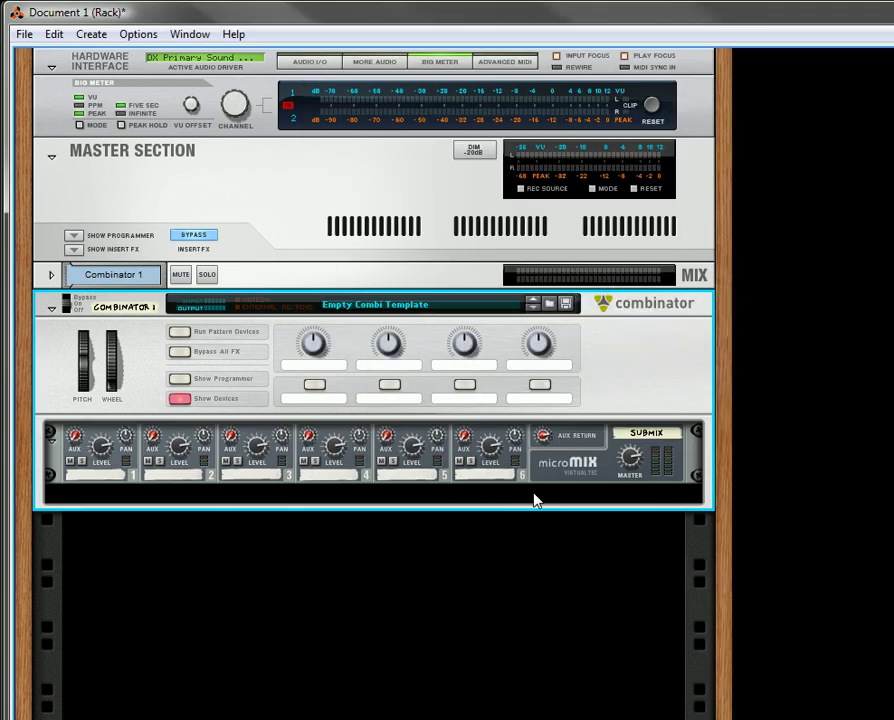
Step: Add a Dr. OctoRex inside the Combinator and reset it to an Init Patch
{"action": "right_click", "coordinate": [264, 496]}
{"action": "mouse_move", "coordinate": [372, 452]}
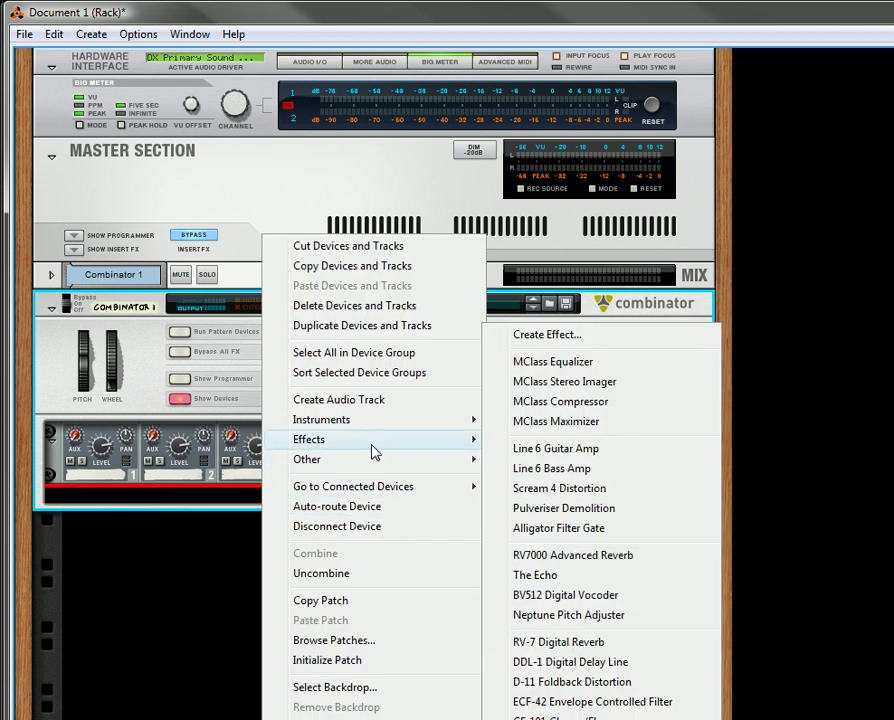
{"action": "mouse_move", "coordinate": [395, 419]}
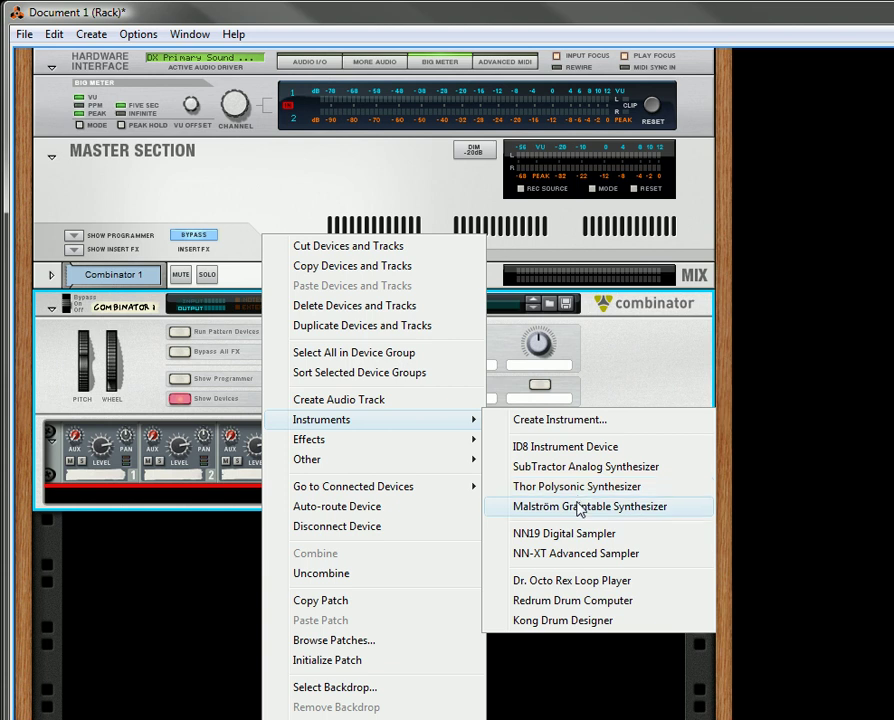
{"action": "left_click", "coordinate": [572, 582]}
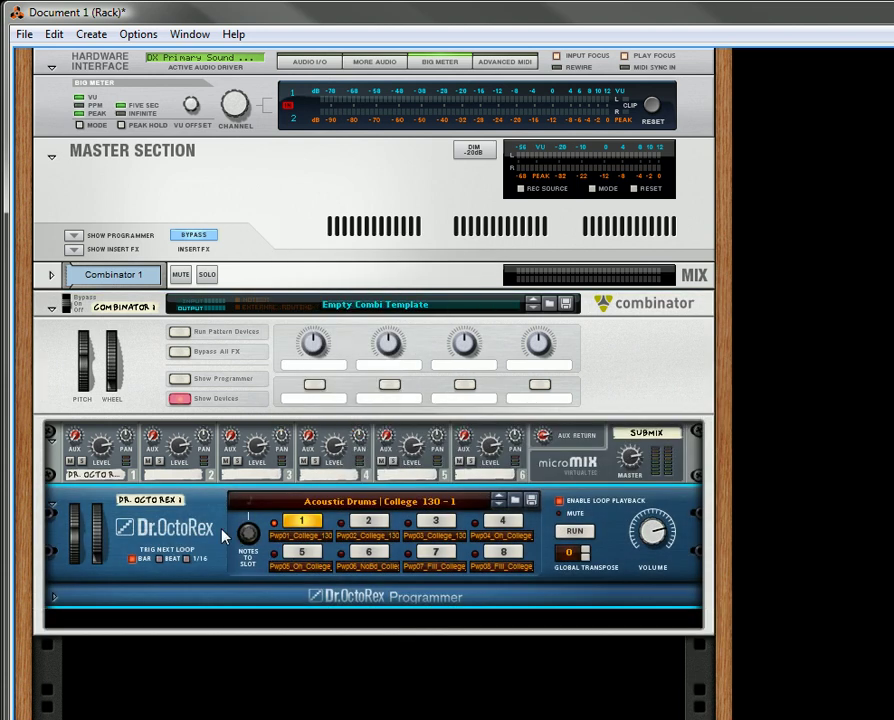
{"action": "right_click", "coordinate": [224, 537]}
{"action": "left_click", "coordinate": [412, 576]}
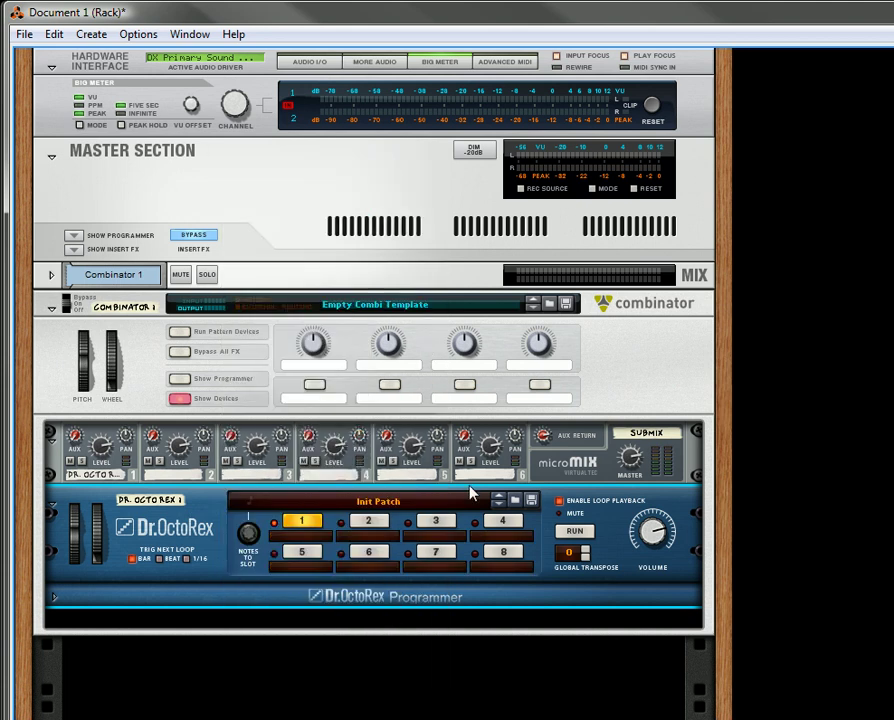
Step: Load DbStp01_Add_It_All_140 from Factory Sound Bank > Dr Rex Drum Loops > Dubstep into slot 1
{"action": "right_click", "coordinate": [437, 511]}
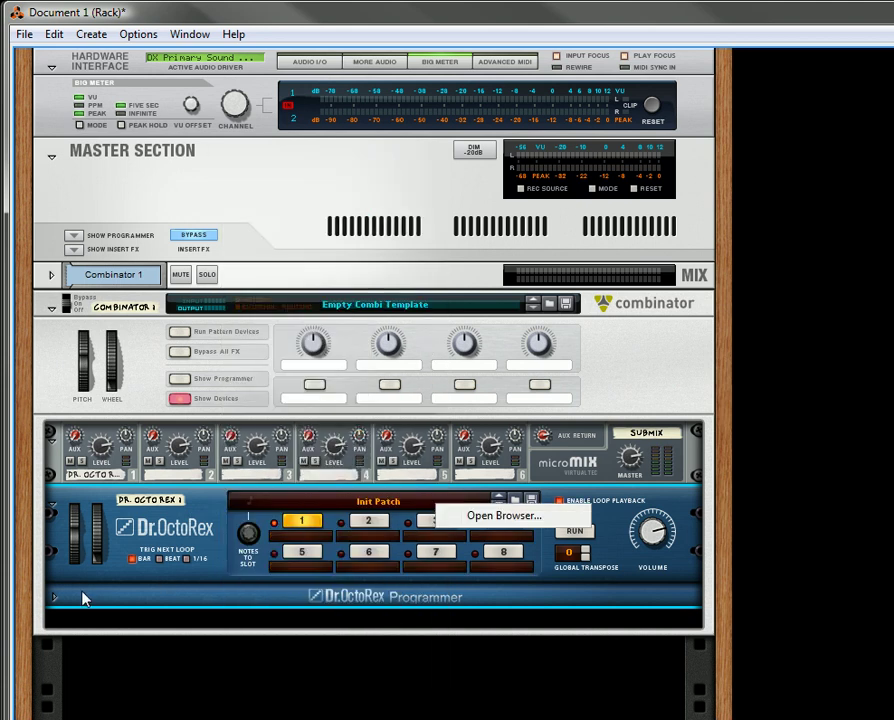
{"action": "left_click", "coordinate": [52, 600]}
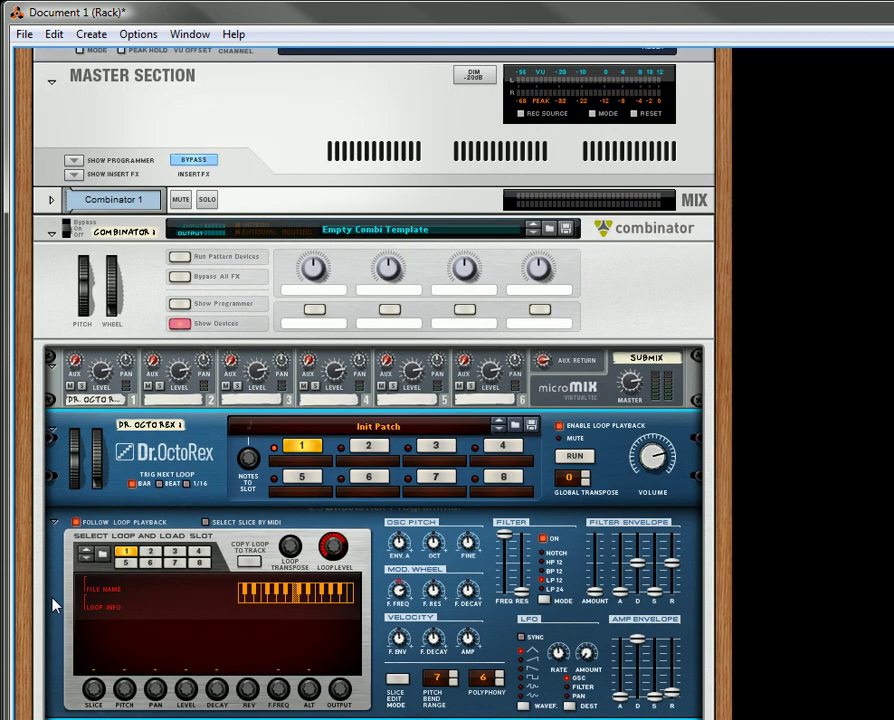
{"action": "left_click", "coordinate": [103, 555]}
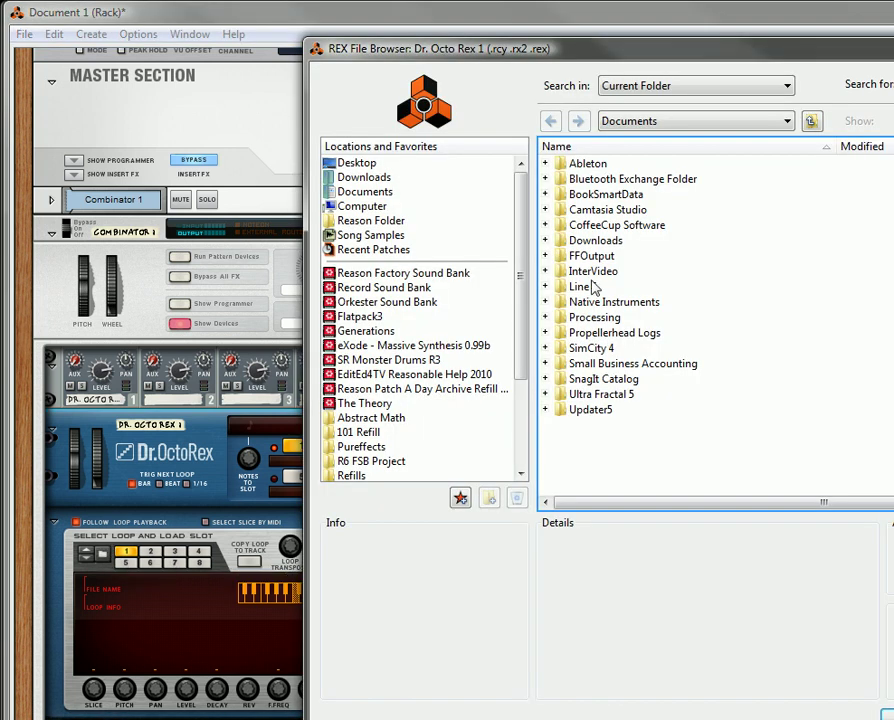
{"action": "left_click", "coordinate": [398, 273]}
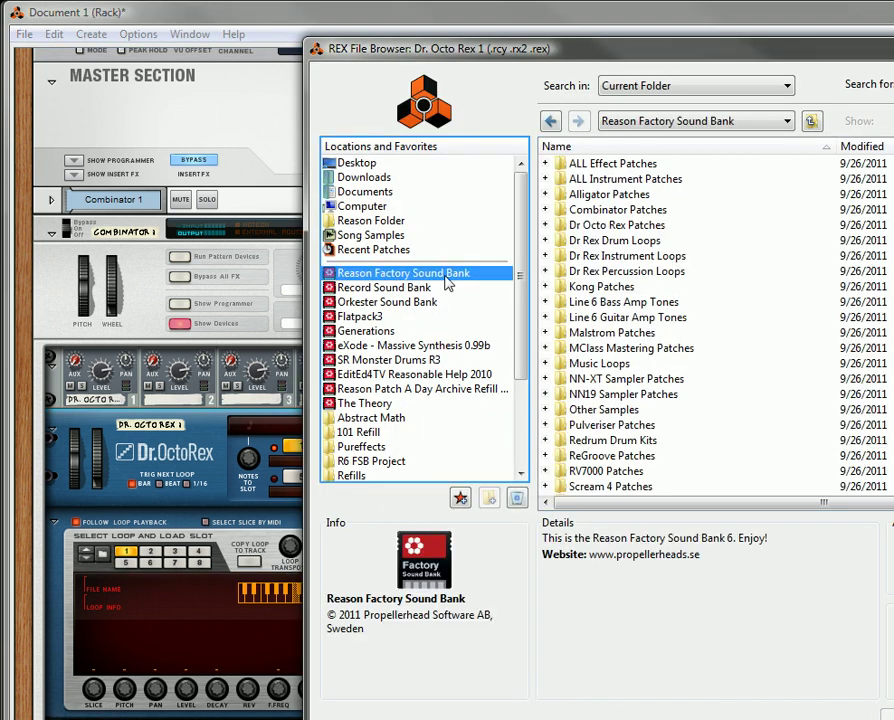
{"action": "double_click", "coordinate": [608, 242]}
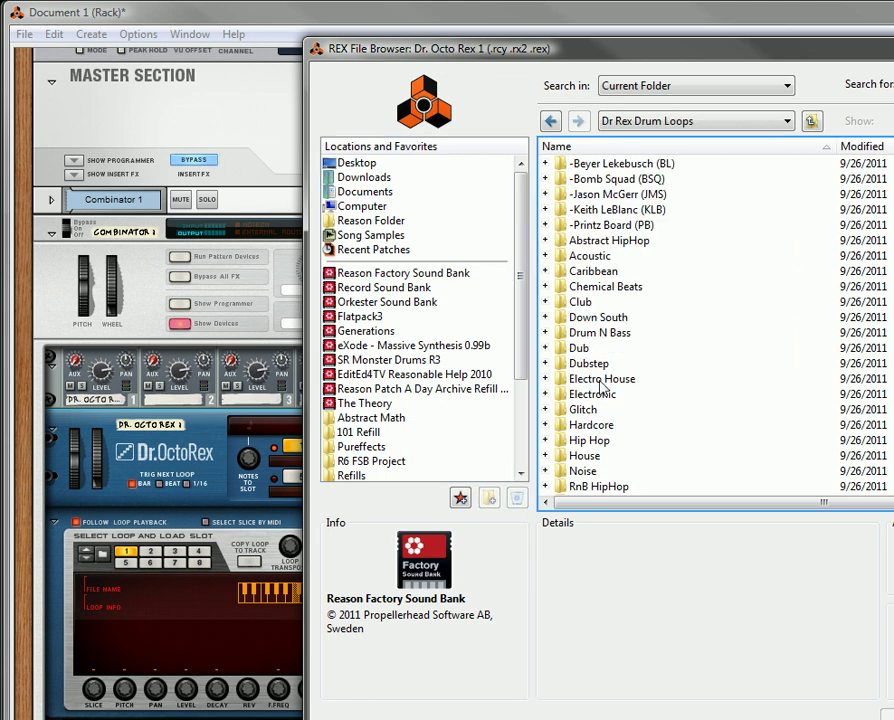
{"action": "double_click", "coordinate": [590, 365]}
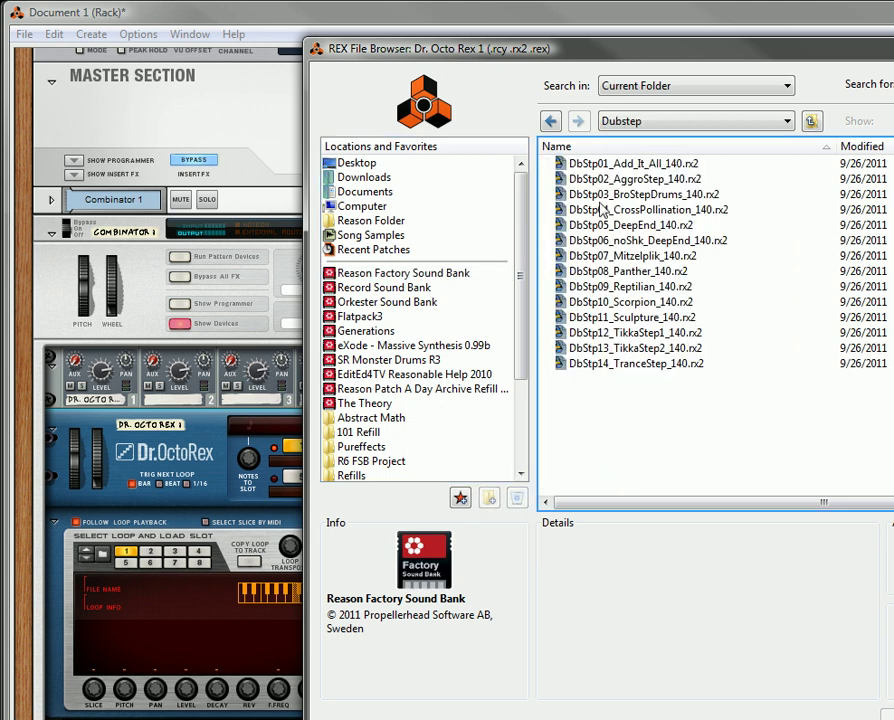
{"action": "double_click", "coordinate": [624, 163]}
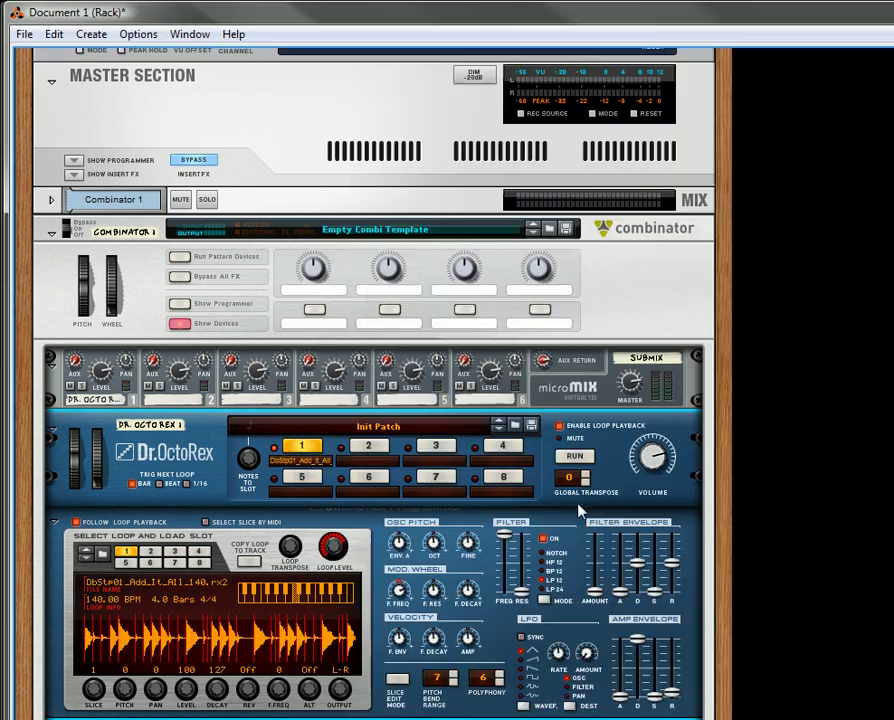
{"action": "scroll", "coordinate": [395, 458], "scroll_direction": "down", "scroll_amount": 3}
{"action": "scroll", "coordinate": [395, 458], "scroll_direction": "down", "scroll_amount": 2}
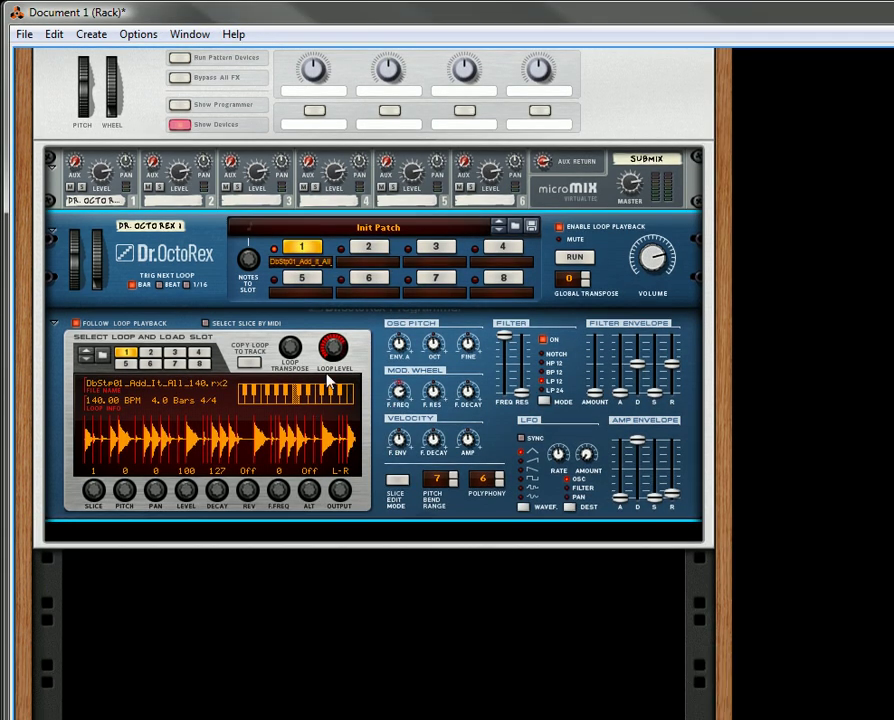
{"action": "left_click", "coordinate": [578, 258]}
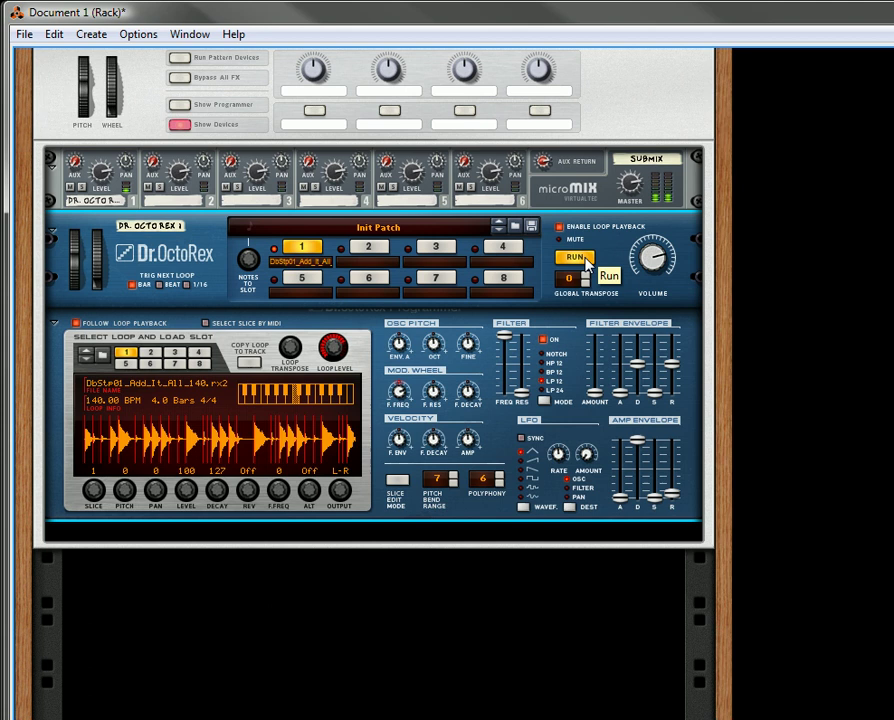
{"action": "left_click", "coordinate": [584, 260]}
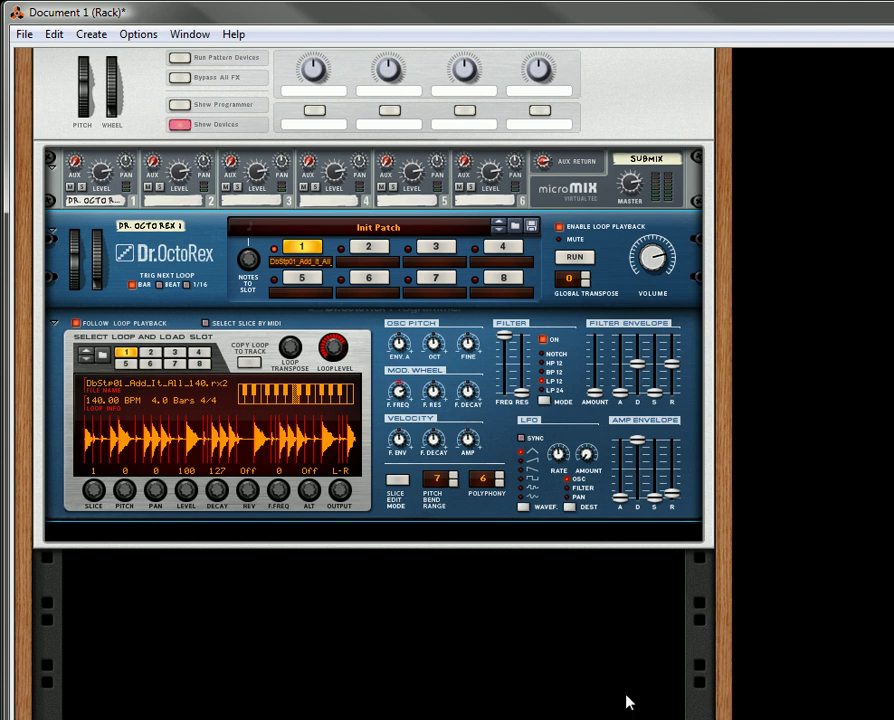
{"action": "left_click", "coordinate": [586, 265]}
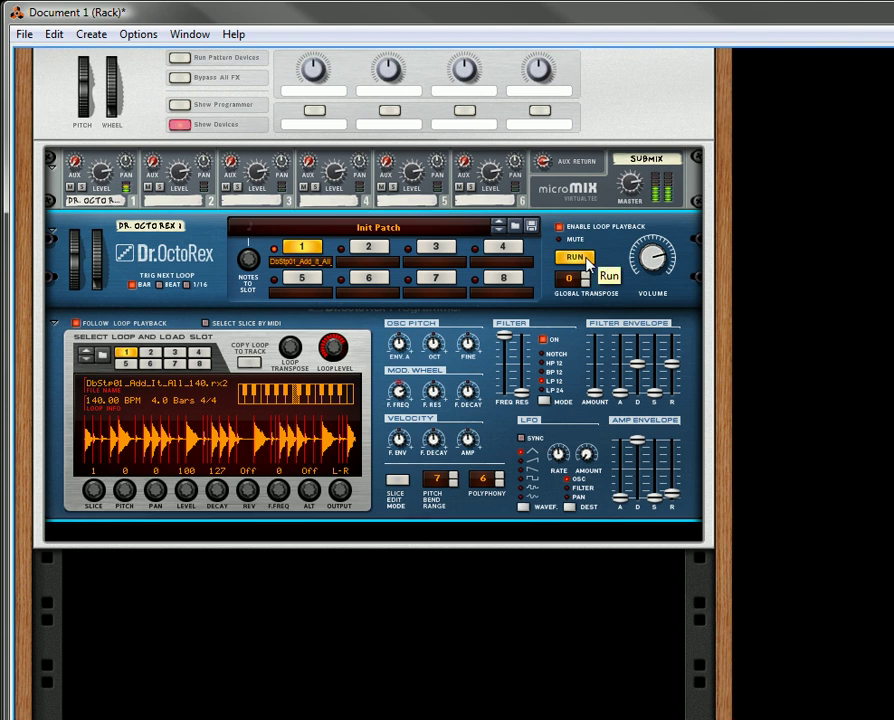
{"action": "left_click", "coordinate": [586, 265]}
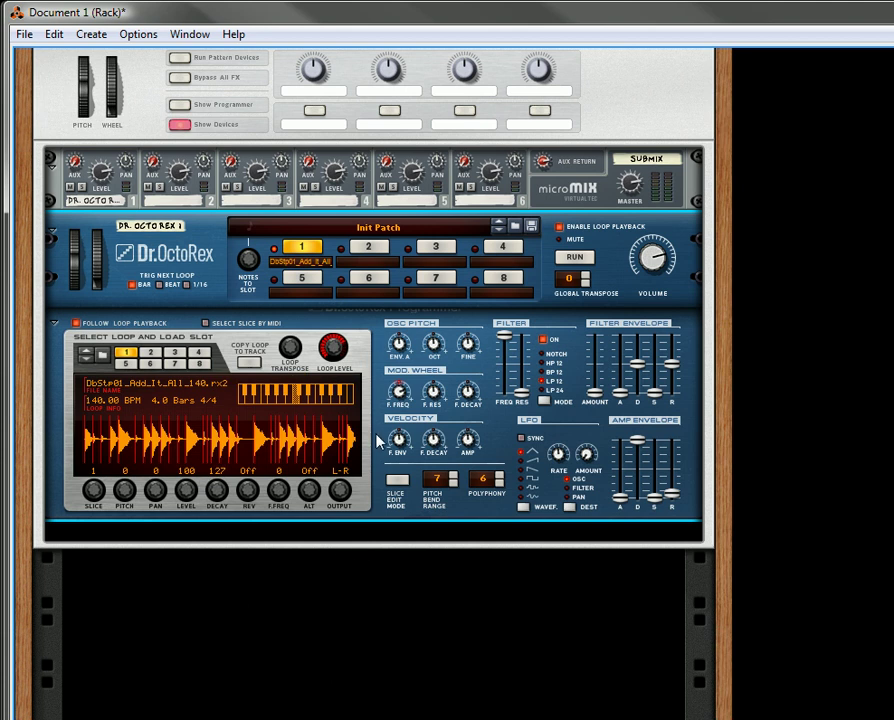
Step: Add a Spider Audio Merger & Splitter to the Combinator
{"action": "right_click", "coordinate": [378, 441]}
{"action": "mouse_move", "coordinate": [474, 362]}
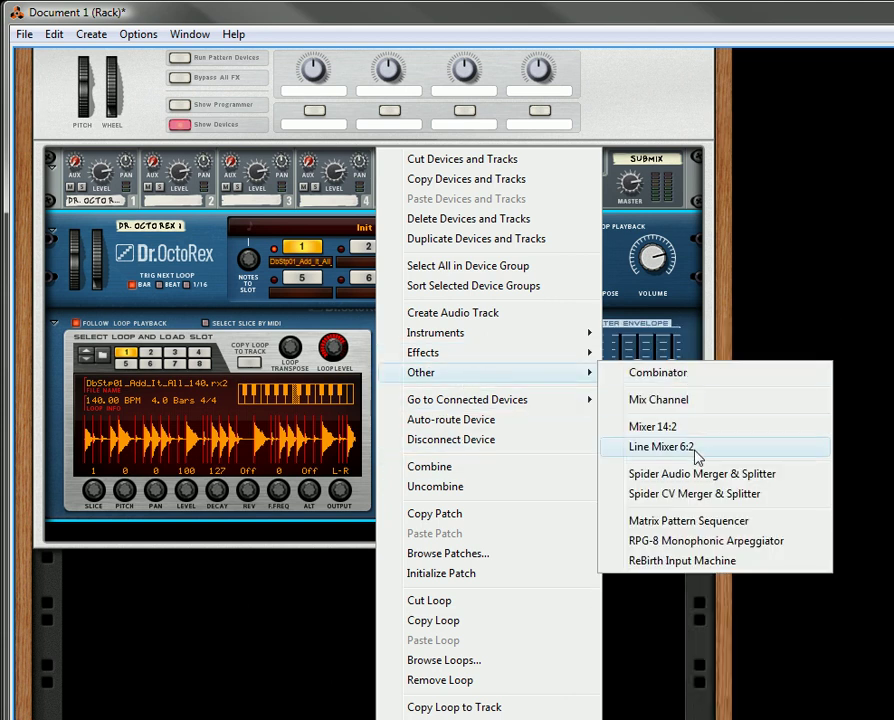
{"action": "left_click", "coordinate": [692, 476]}
Step: Reroute the Dr. OctoRex output through the Spider into mixer channel 1, placing it above the Dr. OctoRex
{"action": "key", "text": "Tab"}
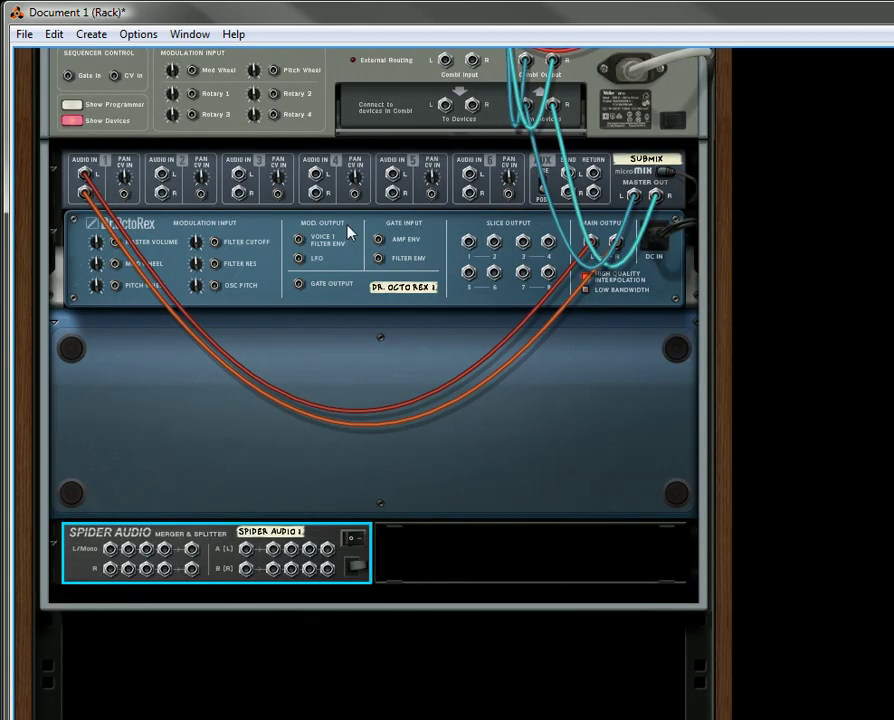
{"action": "left_click_drag", "start_coordinate": [85, 174], "coordinate": [245, 548]}
{"action": "mouse_move", "coordinate": [85, 195]}
{"action": "left_mouse_down"}
{"action": "mouse_move", "coordinate": [249, 578]}
{"action": "mouse_move", "coordinate": [246, 569]}
{"action": "mouse_move", "coordinate": [272, 550]}
{"action": "mouse_move", "coordinate": [240, 422]}
{"action": "mouse_move", "coordinate": [282, 348]}
{"action": "mouse_move", "coordinate": [86, 175]}
{"action": "left_mouse_up"}
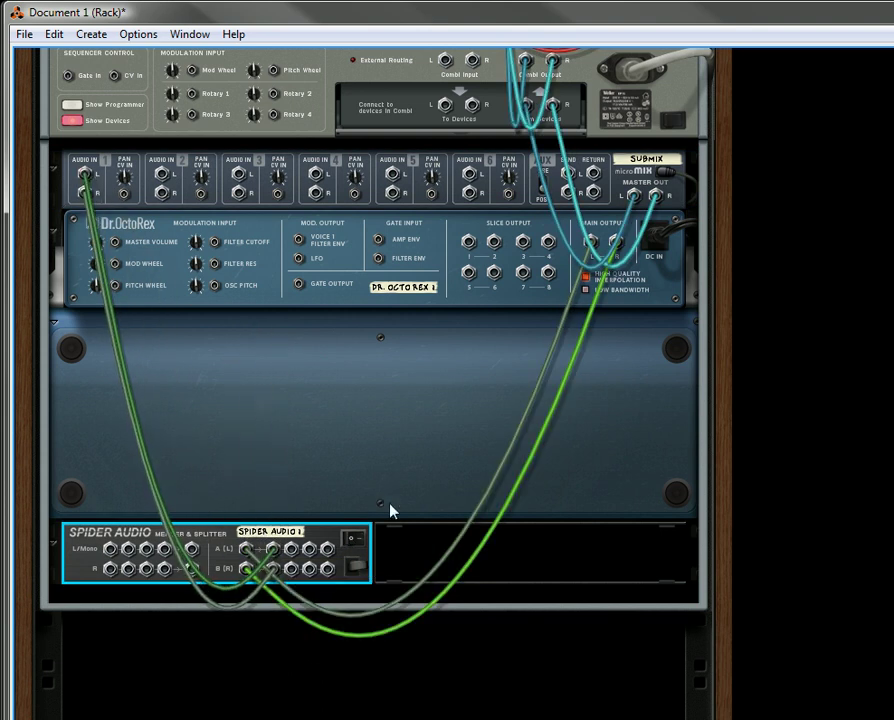
{"action": "left_click_drag", "start_coordinate": [62, 568], "coordinate": [66, 262]}
Step: Add The Echo effect to the Combinator, removing and re-adding it once
{"action": "right_click", "coordinate": [386, 520]}
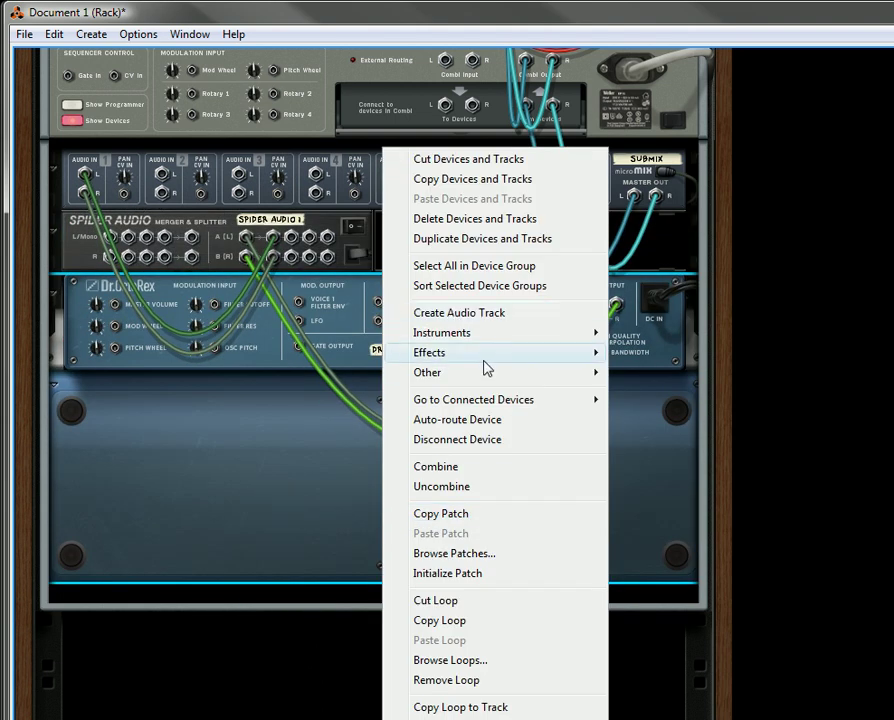
{"action": "mouse_move", "coordinate": [490, 368]}
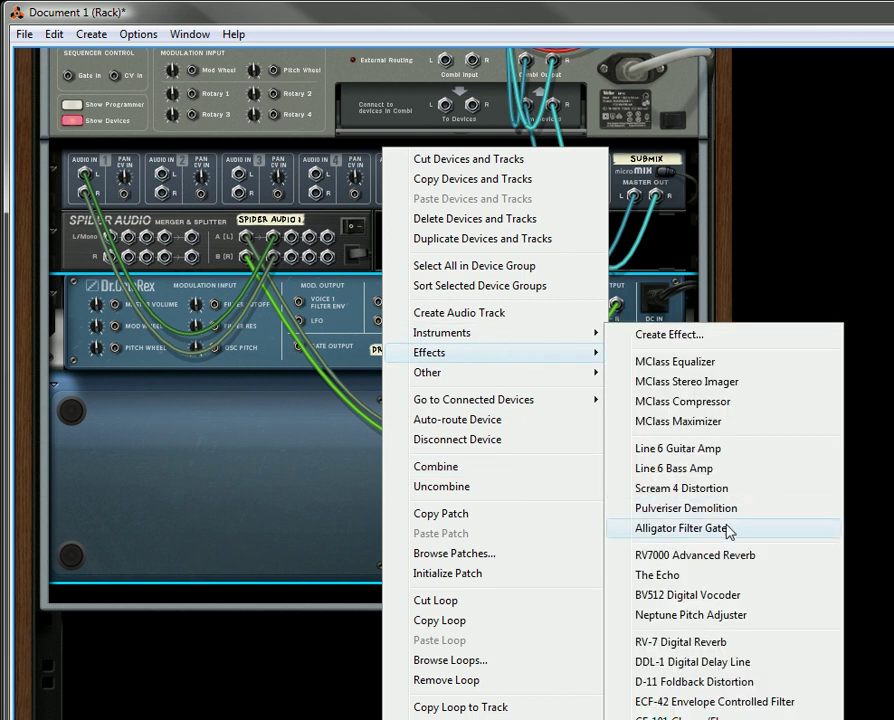
{"action": "left_click", "coordinate": [710, 577]}
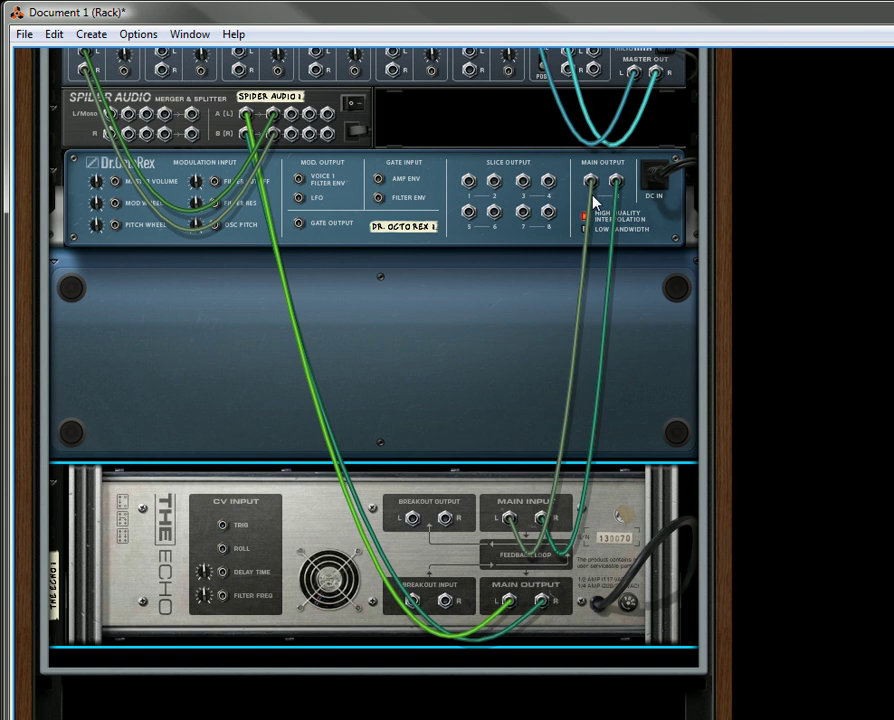
{"action": "scroll", "coordinate": [366, 428], "scroll_direction": "up", "scroll_amount": 3}
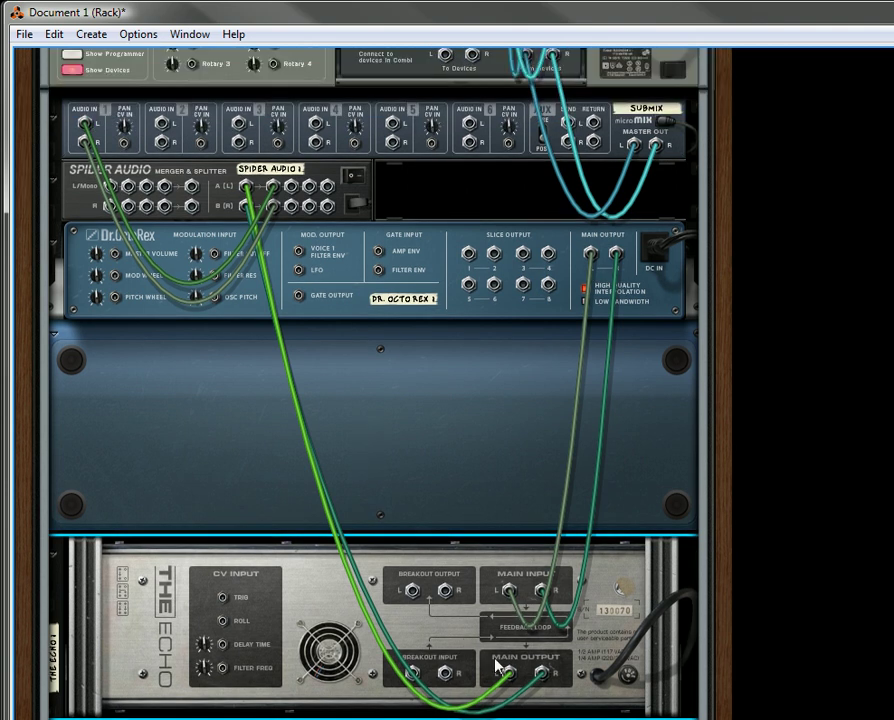
{"action": "key", "text": "Delete"}
{"action": "right_click", "coordinate": [420, 550]}
{"action": "mouse_move", "coordinate": [537, 358]}
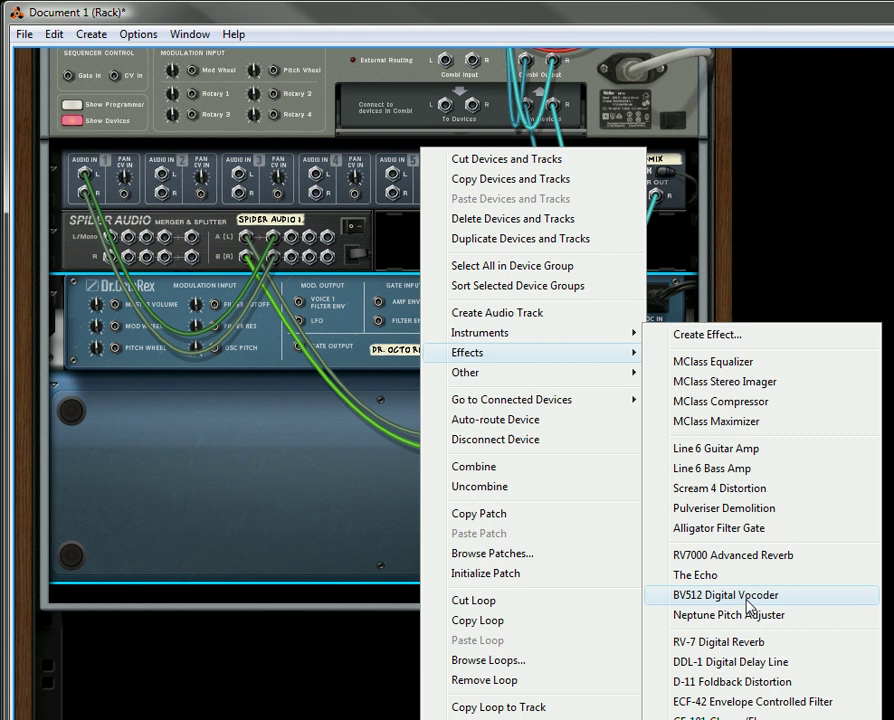
{"action": "left_click", "coordinate": [672, 598]}
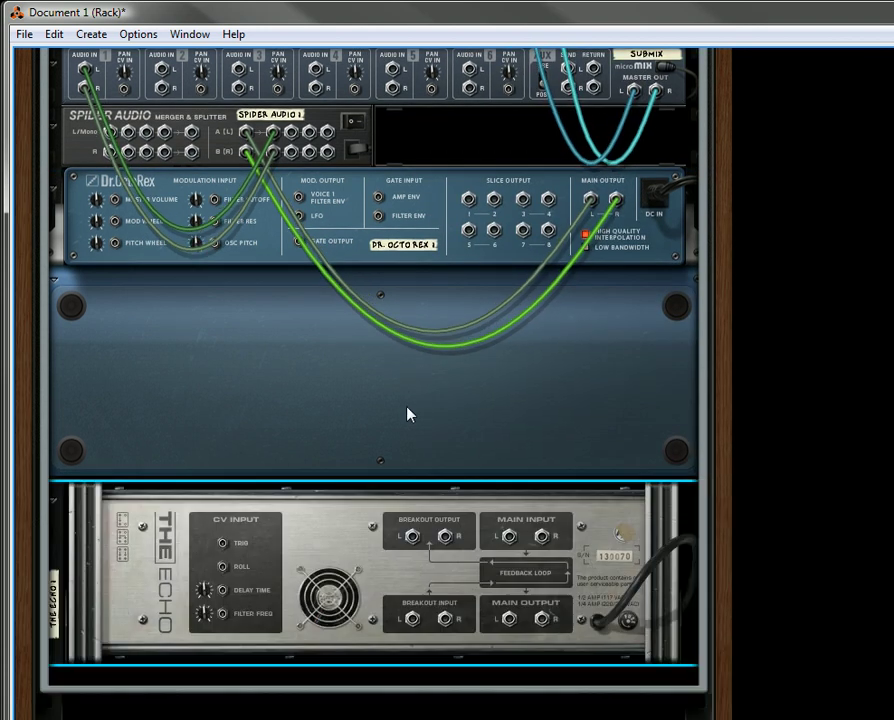
Step: Cable the Spider Audio split into The Echo's input and The Echo's output into microMix channel 2
{"action": "left_click_drag", "start_coordinate": [296, 132], "coordinate": [507, 545]}
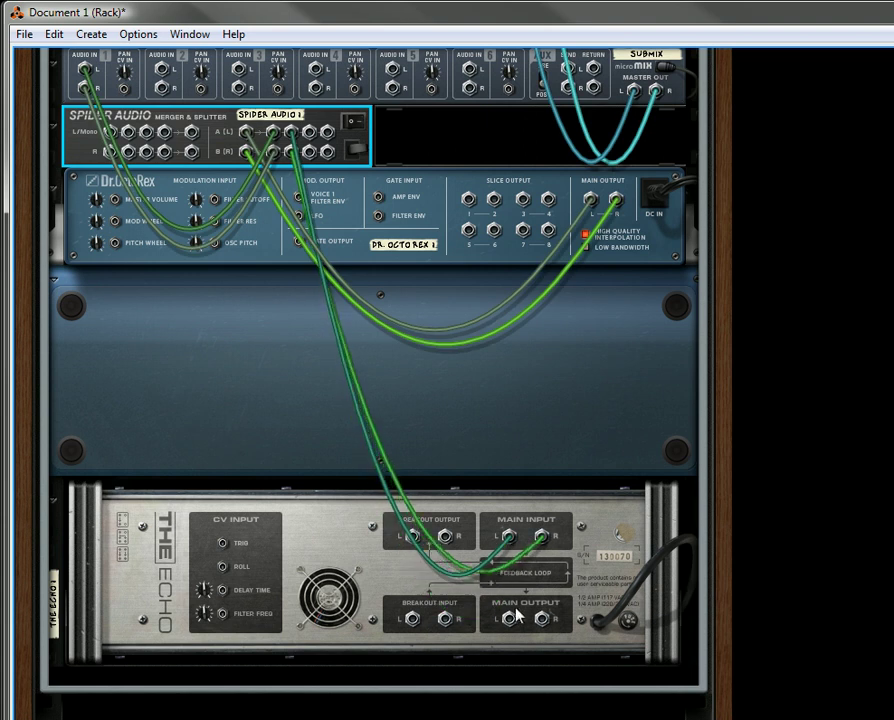
{"action": "left_click_drag", "start_coordinate": [509, 619], "coordinate": [162, 88]}
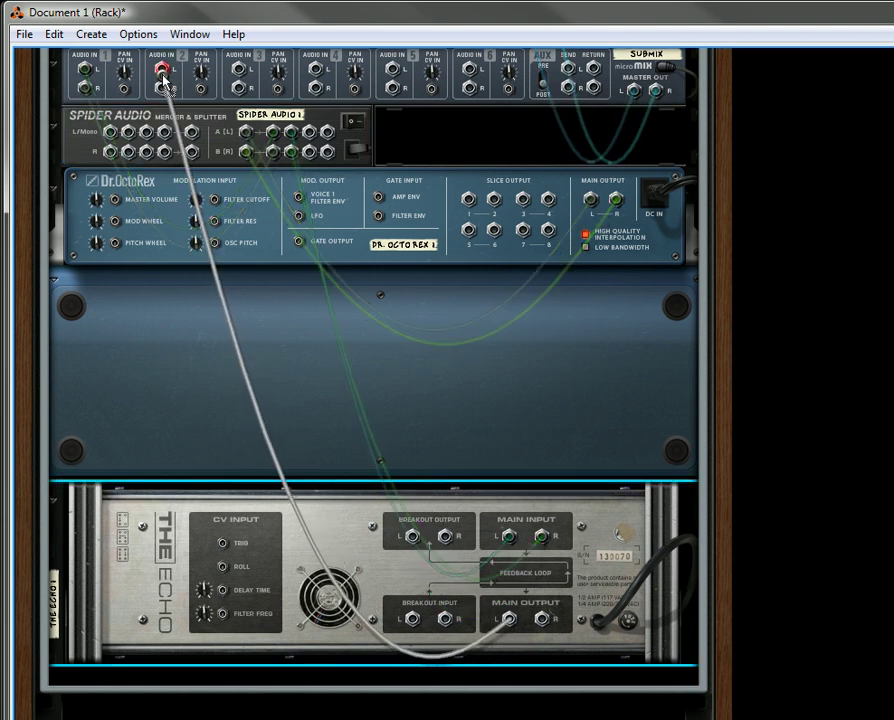
{"action": "scroll", "coordinate": [160, 80], "scroll_direction": "up", "scroll_amount": 2}
{"action": "left_click", "coordinate": [233, 333]}
{"action": "scroll", "coordinate": [291, 355], "scroll_direction": "down", "scroll_amount": 4}
Step: Rename the Spider Audio splitter to 'Original'
{"action": "scroll", "coordinate": [453, 381], "scroll_direction": "up", "scroll_amount": 2}
{"action": "key", "text": "Tab"}
{"action": "scroll", "coordinate": [290, 300], "scroll_direction": "up", "scroll_amount": 3}
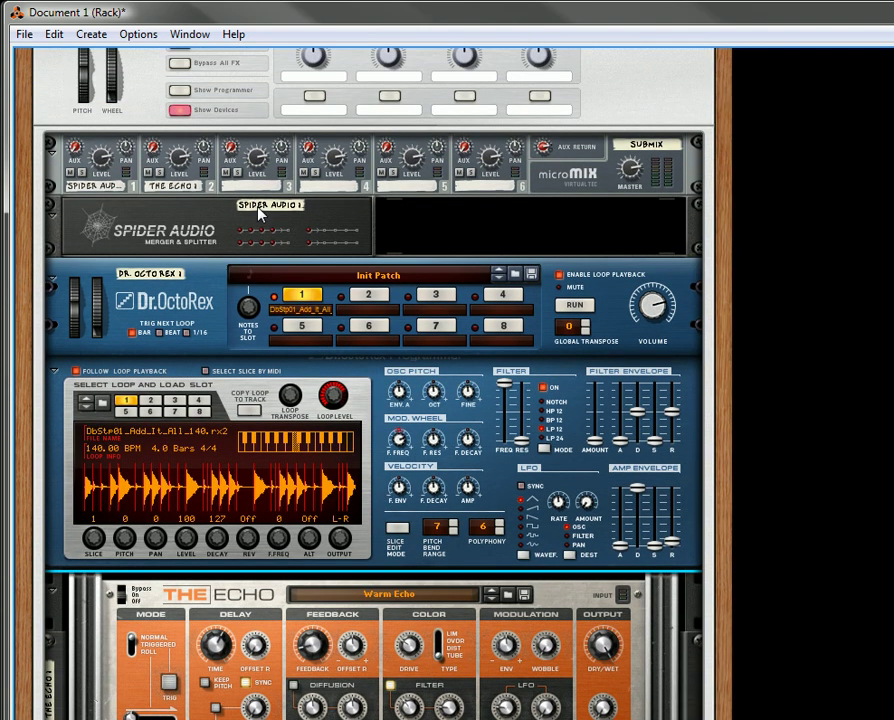
{"action": "double_click", "coordinate": [257, 203]}
{"action": "type", "text": "Original"}
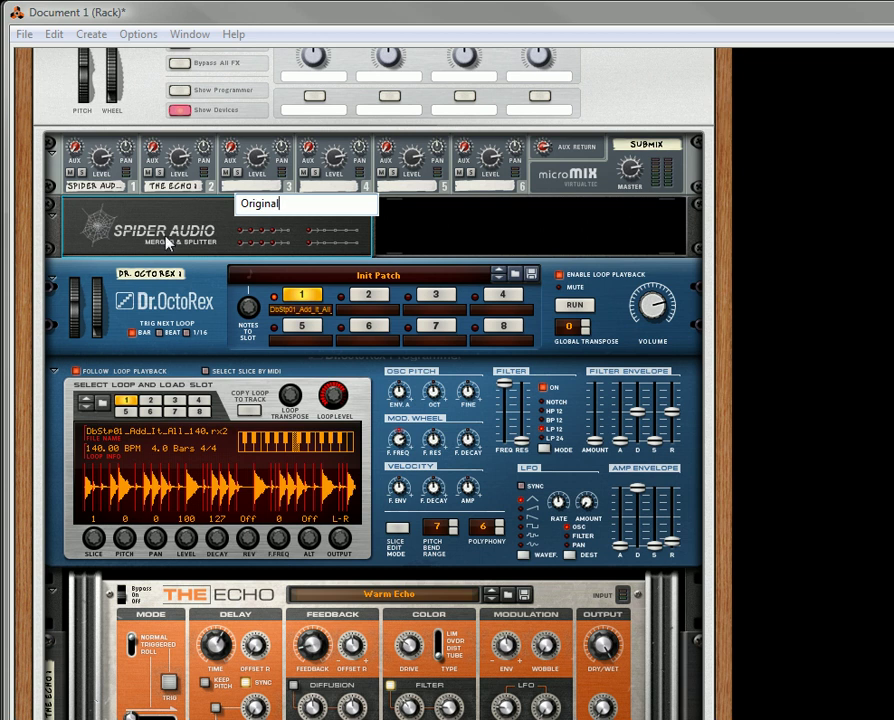
{"action": "key", "text": "Return"}
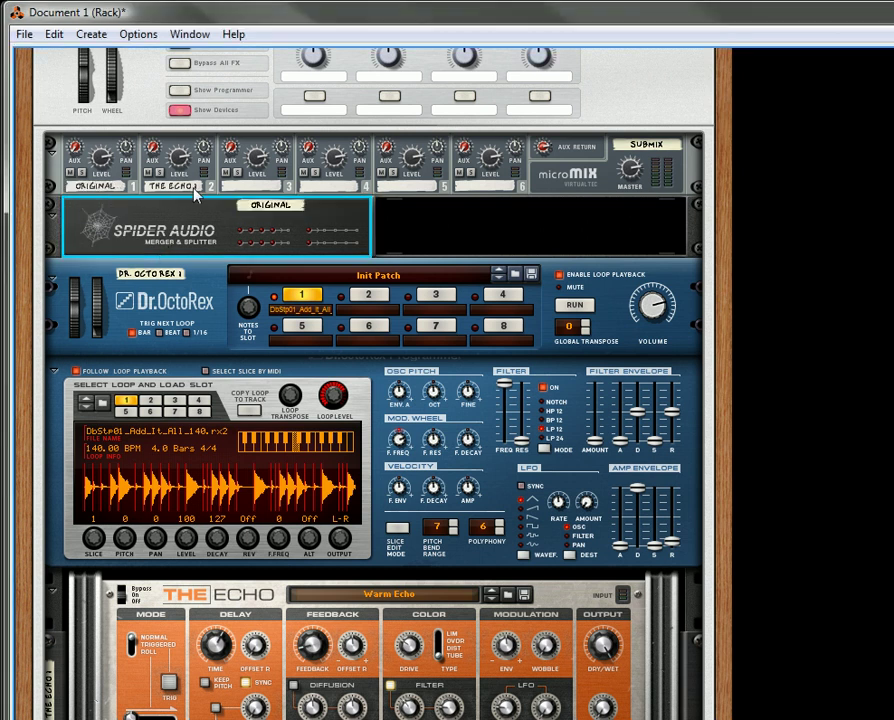
Step: Select The Echo and, on the rack's back, bring up the add-device menu below it
{"action": "scroll", "coordinate": [312, 535], "scroll_direction": "down", "scroll_amount": 4}
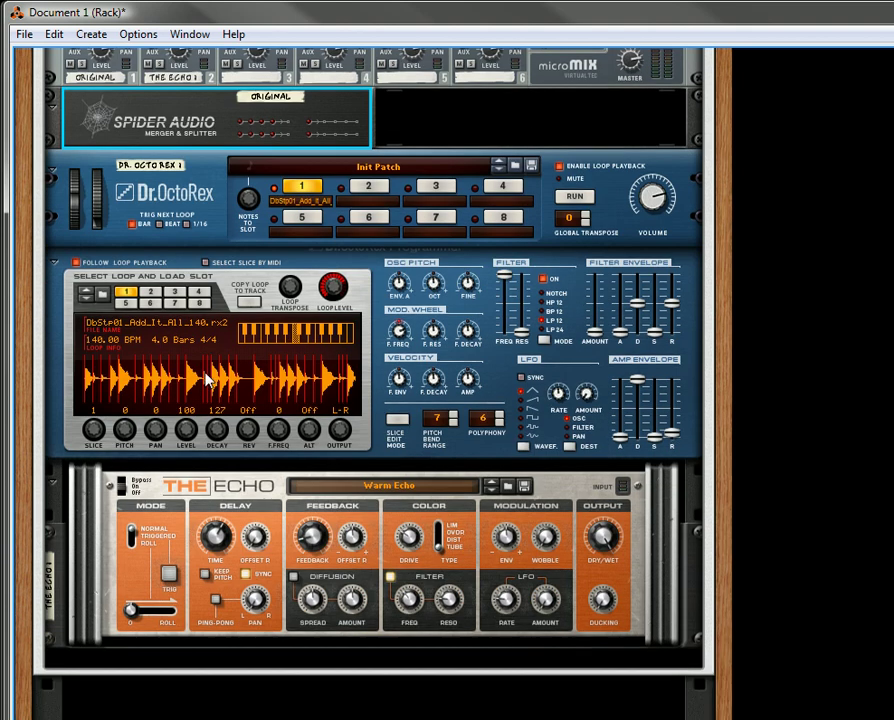
{"action": "scroll", "coordinate": [312, 535], "scroll_direction": "down", "scroll_amount": 3}
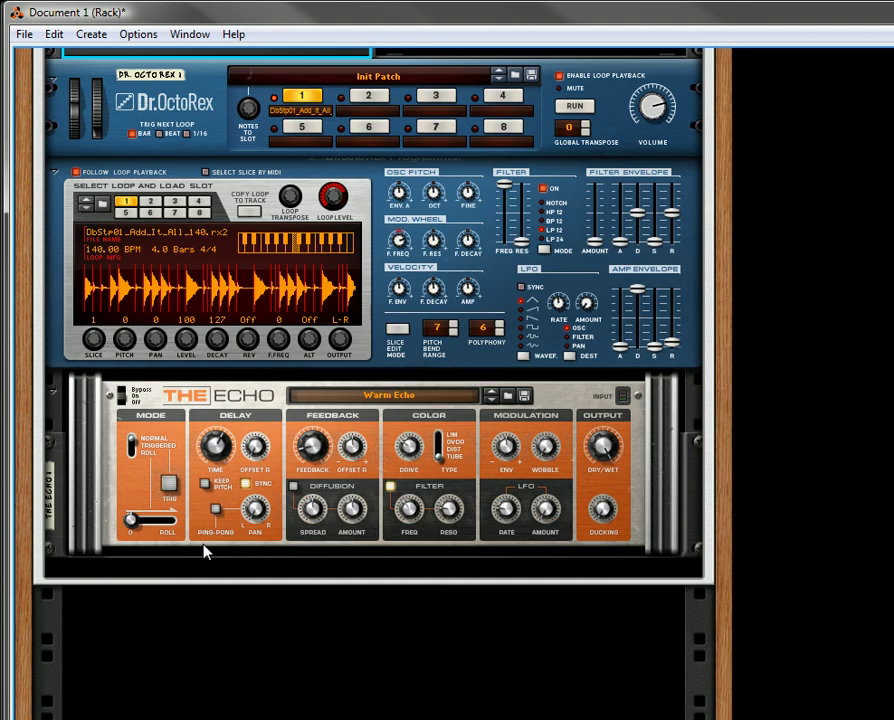
{"action": "left_click", "coordinate": [130, 443]}
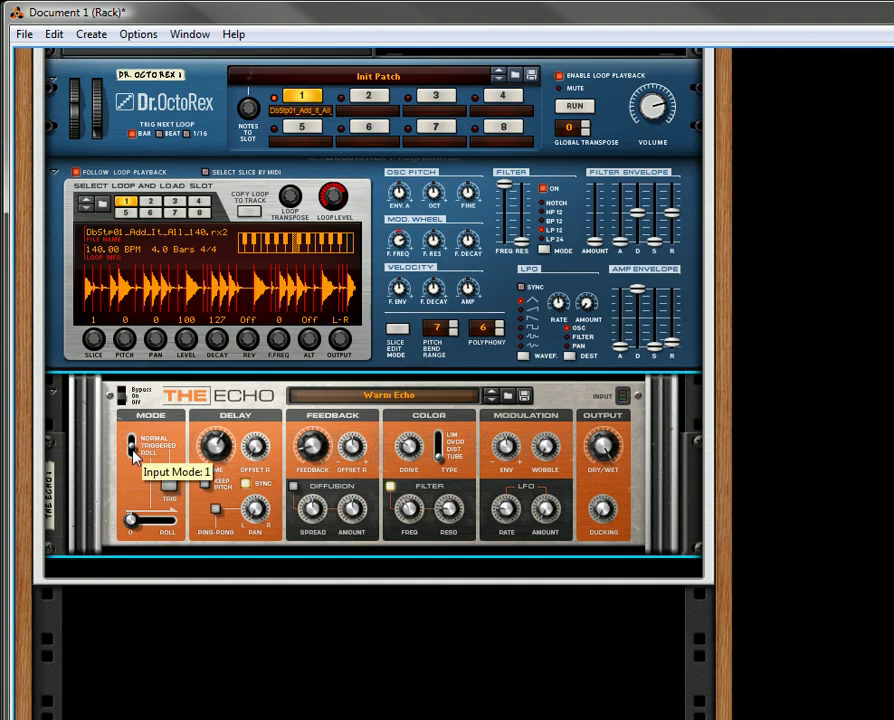
{"action": "key", "text": "Tab"}
{"action": "right_click", "coordinate": [135, 537]}
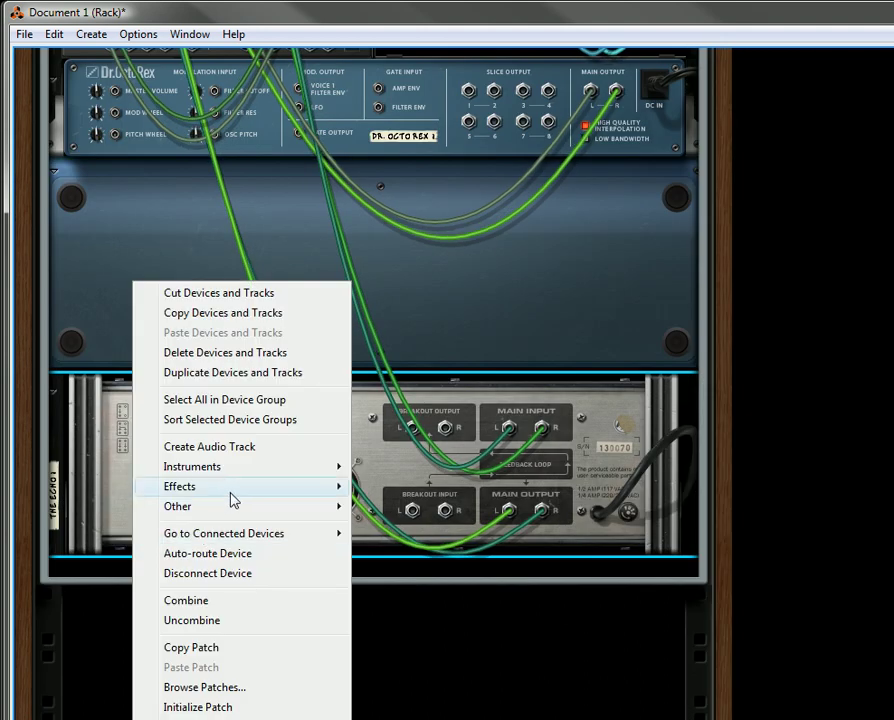
Step: Insert a Matrix Pattern Sequencer below The Echo, cabling its Curve CV to The Echo's Trig input
{"action": "mouse_move", "coordinate": [262, 495]}
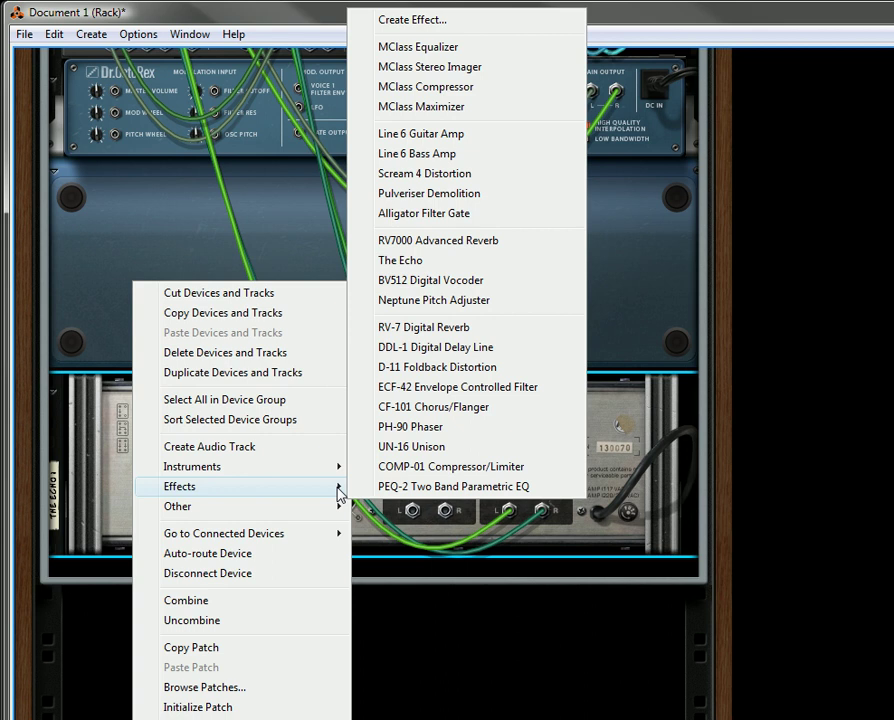
{"action": "mouse_move", "coordinate": [334, 510]}
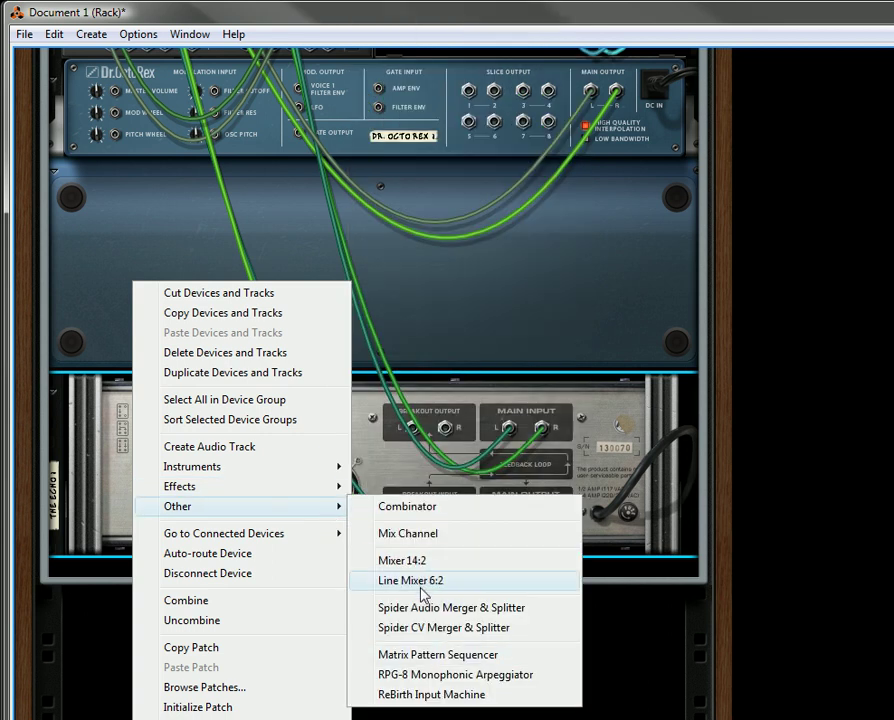
{"action": "left_click", "coordinate": [440, 655]}
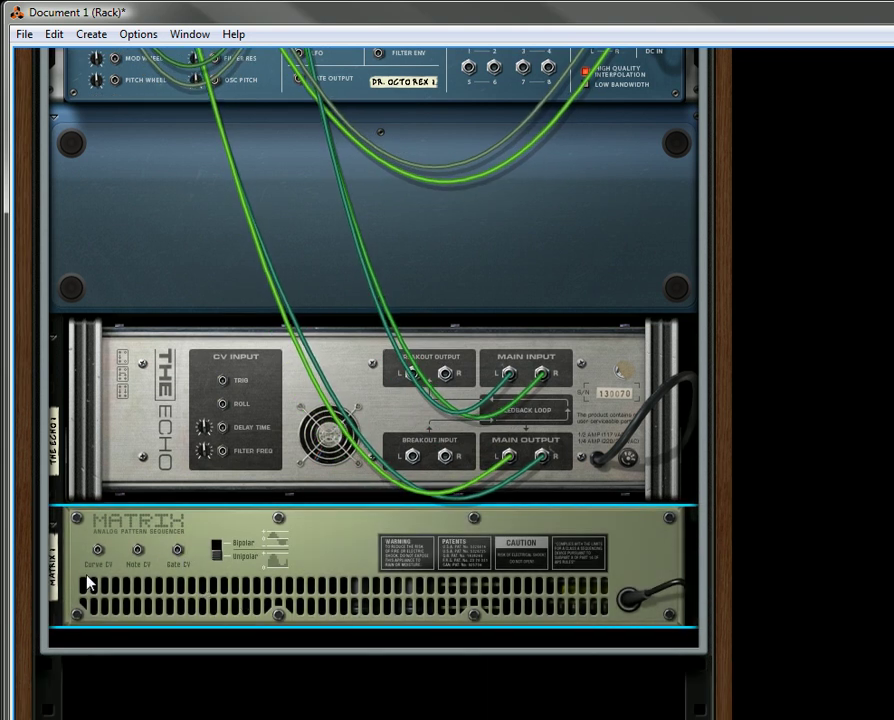
{"action": "left_click_drag", "start_coordinate": [98, 550], "coordinate": [222, 381]}
Step: Start the Dr. OctoRex loop and draw four curve steps in the Matrix's Curve edit mode
{"action": "key", "text": "Tab"}
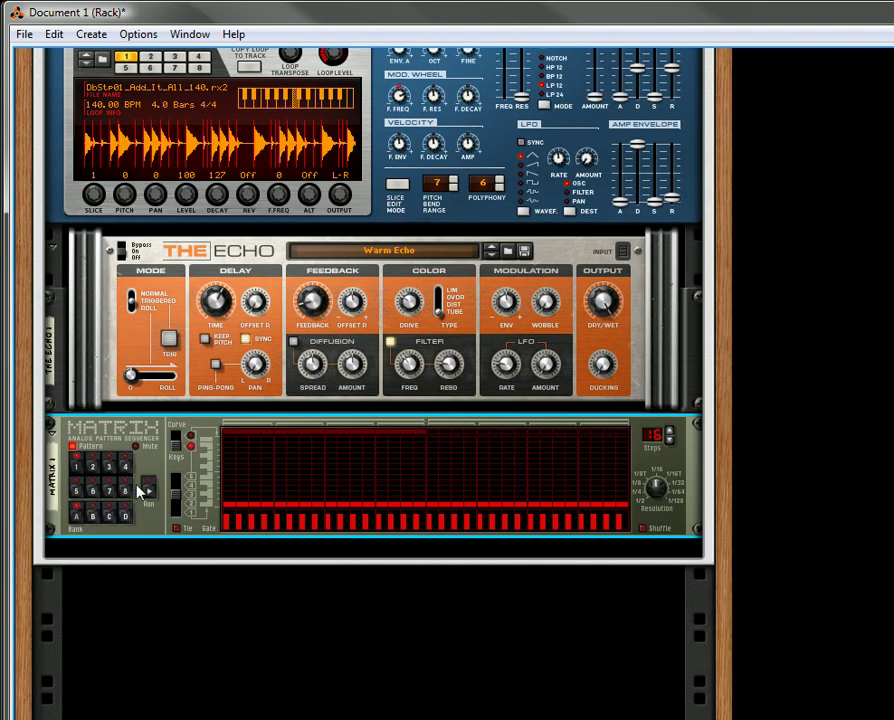
{"action": "left_click", "coordinate": [176, 440]}
{"action": "scroll", "coordinate": [280, 472], "scroll_direction": "up", "scroll_amount": 3}
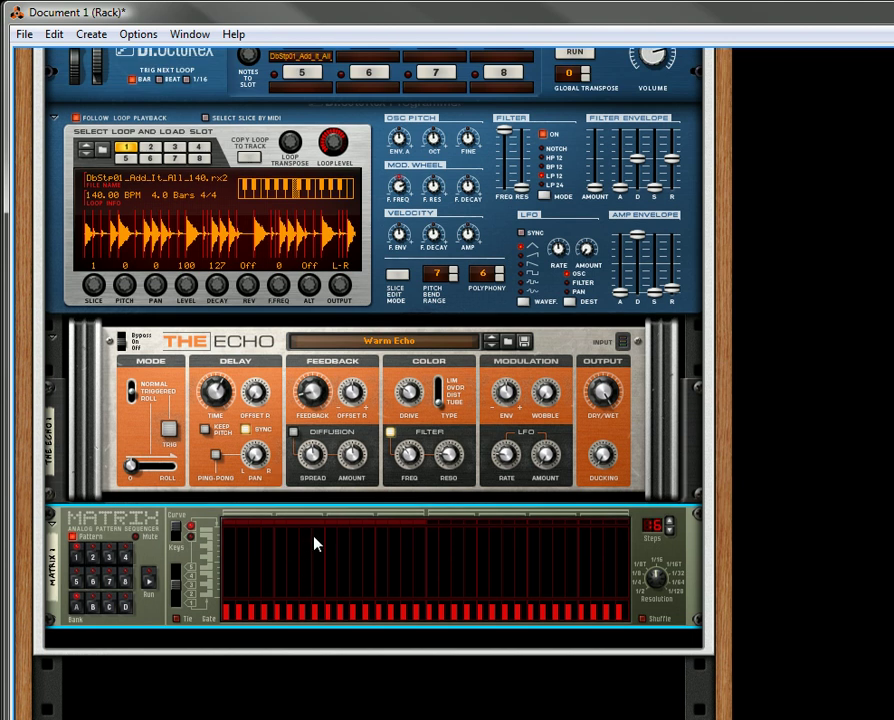
{"action": "scroll", "coordinate": [272, 380], "scroll_direction": "up", "scroll_amount": 4}
{"action": "scroll", "coordinate": [568, 205], "scroll_direction": "up", "scroll_amount": 4}
{"action": "left_click", "coordinate": [576, 286]}
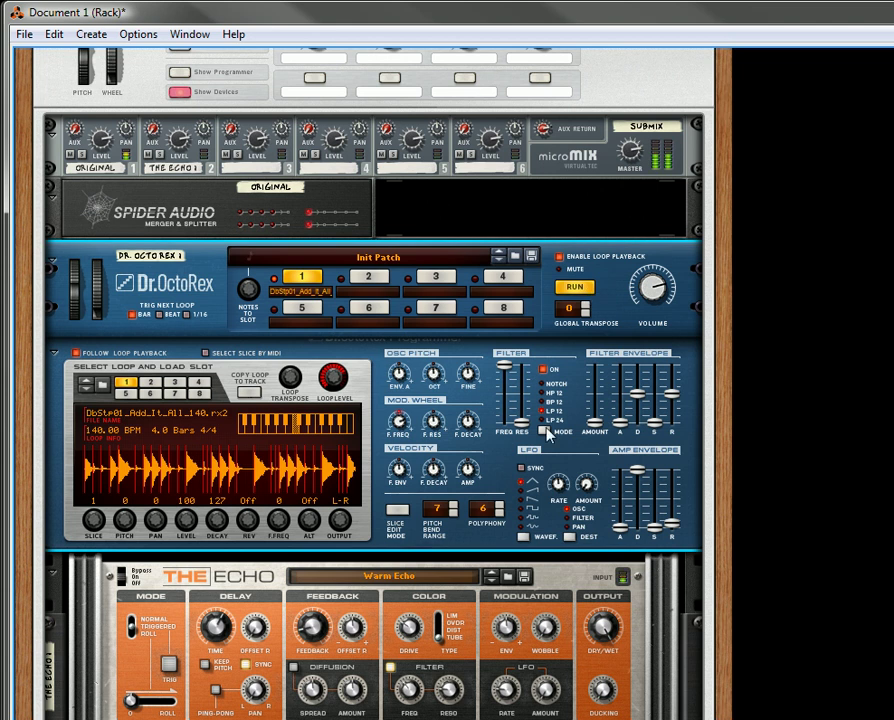
{"action": "scroll", "coordinate": [455, 422], "scroll_direction": "down", "scroll_amount": 2}
{"action": "scroll", "coordinate": [455, 422], "scroll_direction": "down", "scroll_amount": 5}
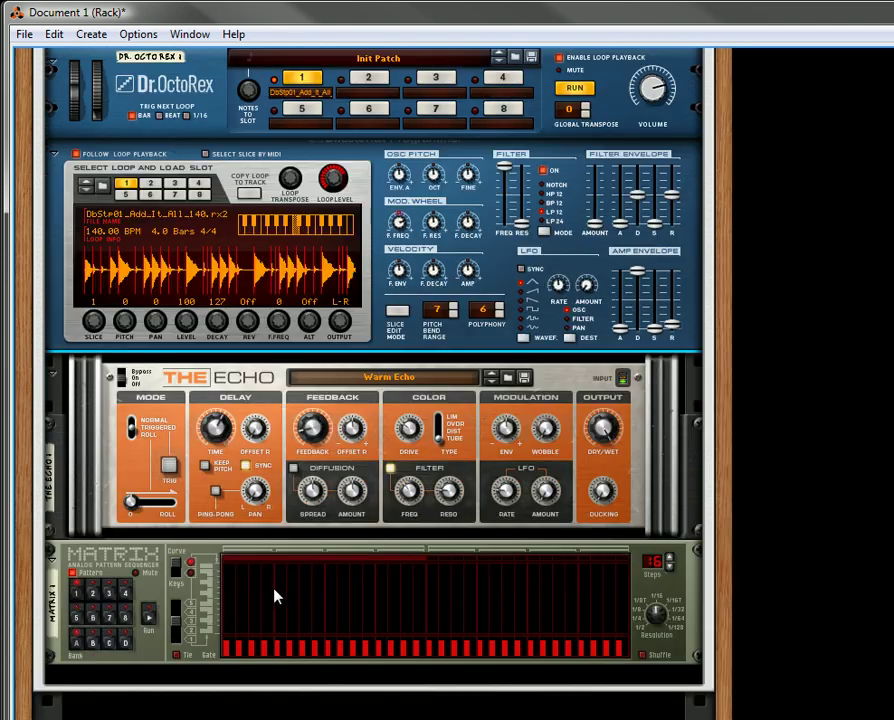
{"action": "left_click", "coordinate": [280, 578]}
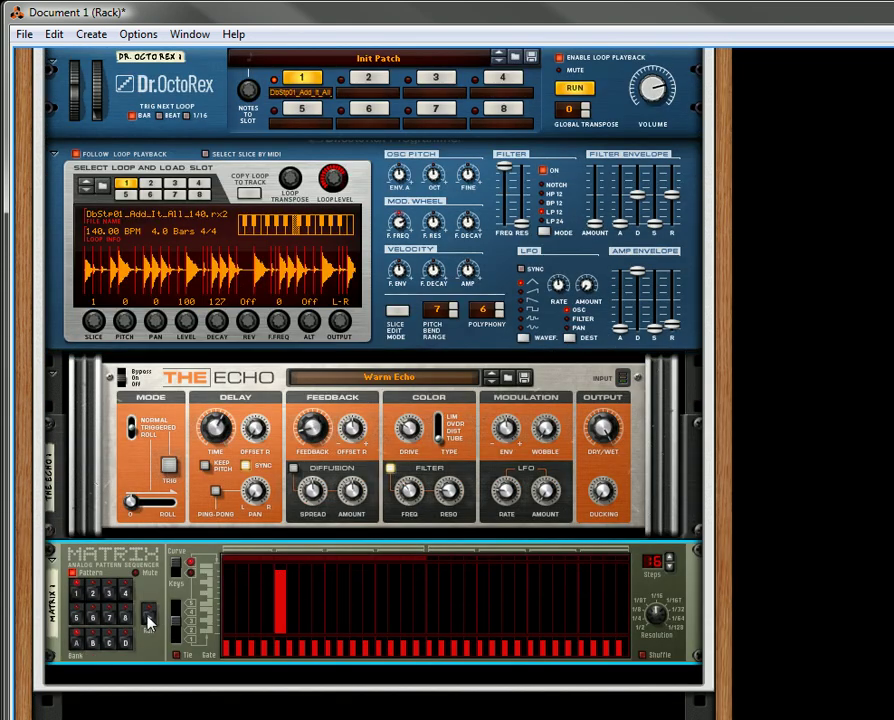
{"action": "left_click_drag", "start_coordinate": [284, 565], "coordinate": [292, 566]}
{"action": "left_click", "coordinate": [385, 564]}
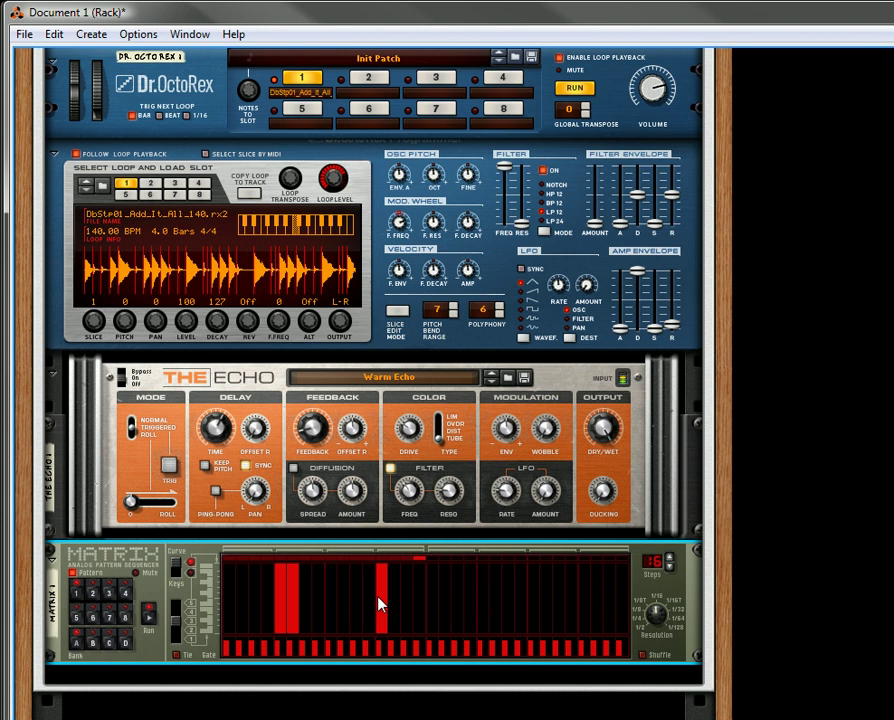
{"action": "left_click", "coordinate": [390, 572]}
Step: Set The Echo's delay to 1/64, feedback about 59%, Keep Pitch on, LFO rate about 0.98 Hz
{"action": "left_click_drag", "start_coordinate": [224, 452], "coordinate": [224, 458]}
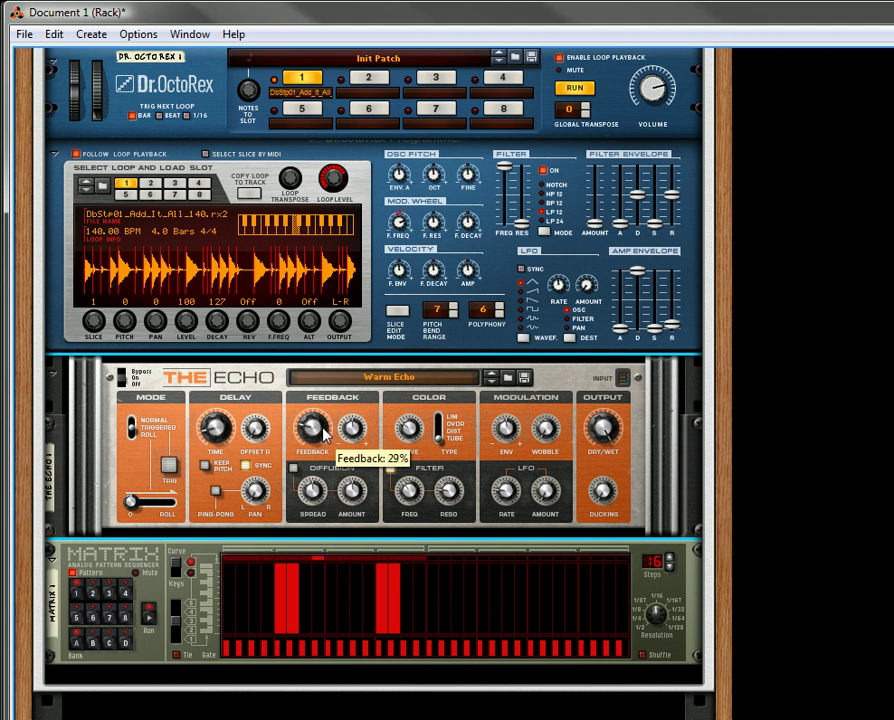
{"action": "left_click_drag", "start_coordinate": [326, 432], "coordinate": [326, 420]}
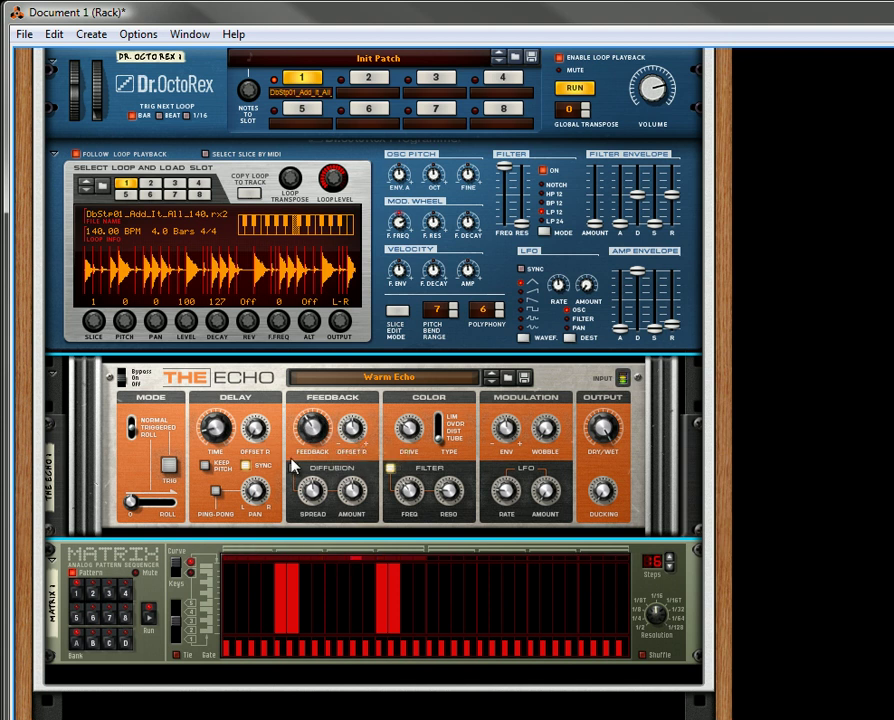
{"action": "left_click", "coordinate": [206, 466]}
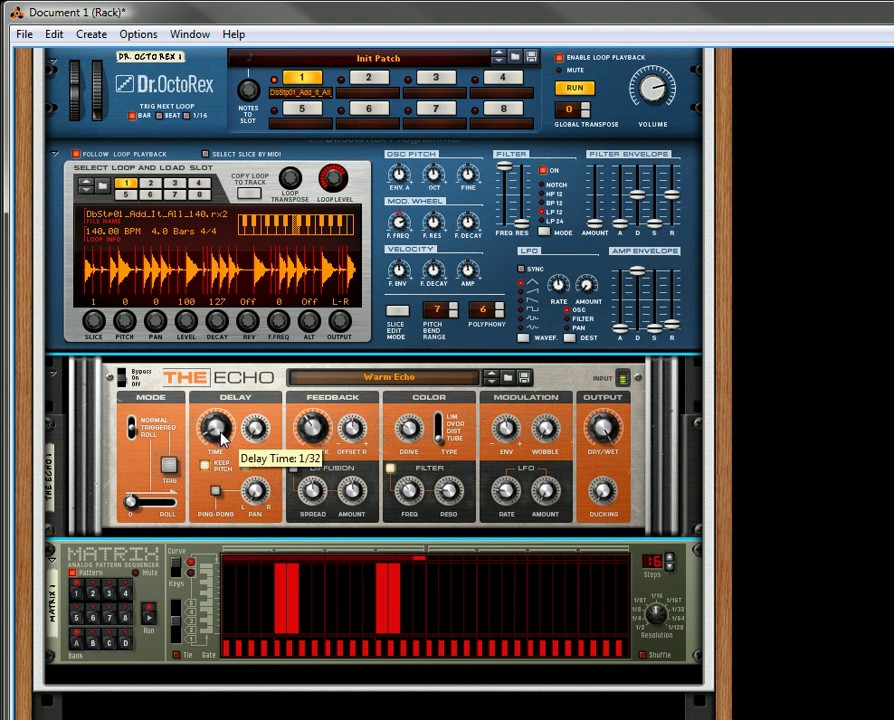
{"action": "left_click_drag", "start_coordinate": [224, 437], "coordinate": [222, 441]}
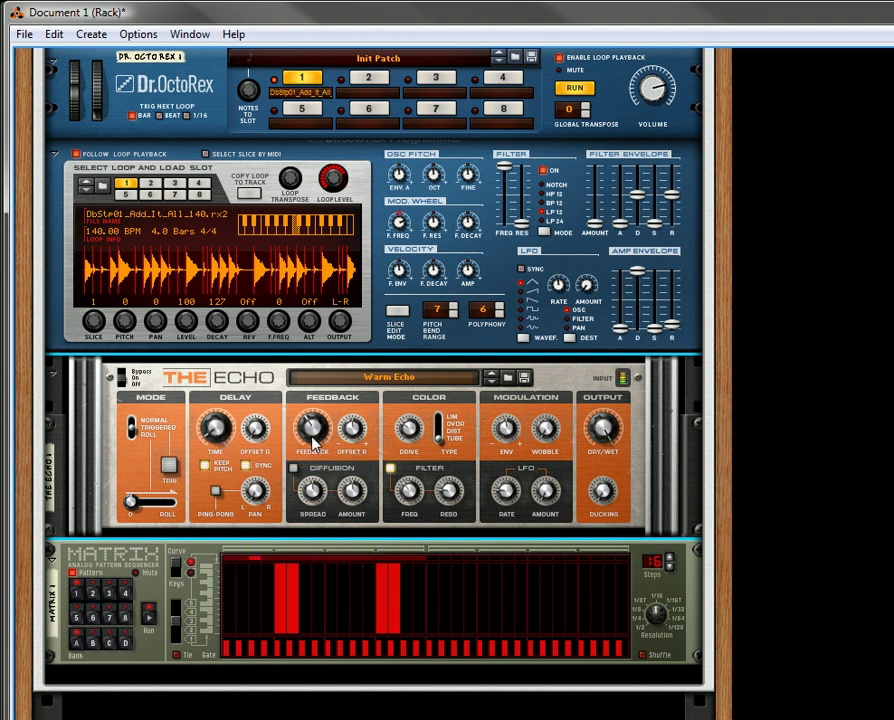
{"action": "left_click_drag", "start_coordinate": [315, 432], "coordinate": [315, 437]}
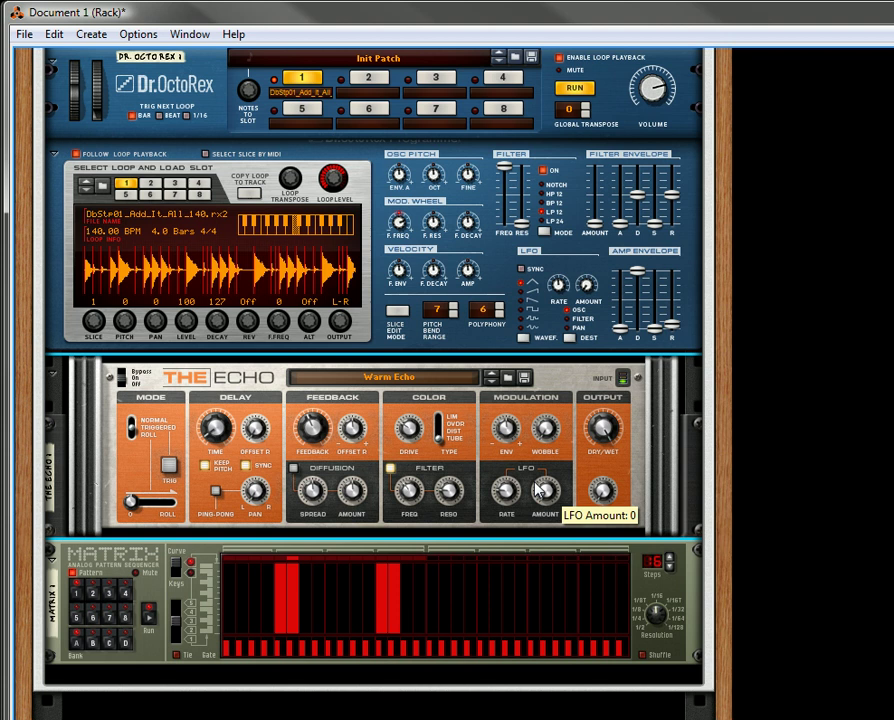
{"action": "left_click_drag", "start_coordinate": [510, 492], "coordinate": [546, 481]}
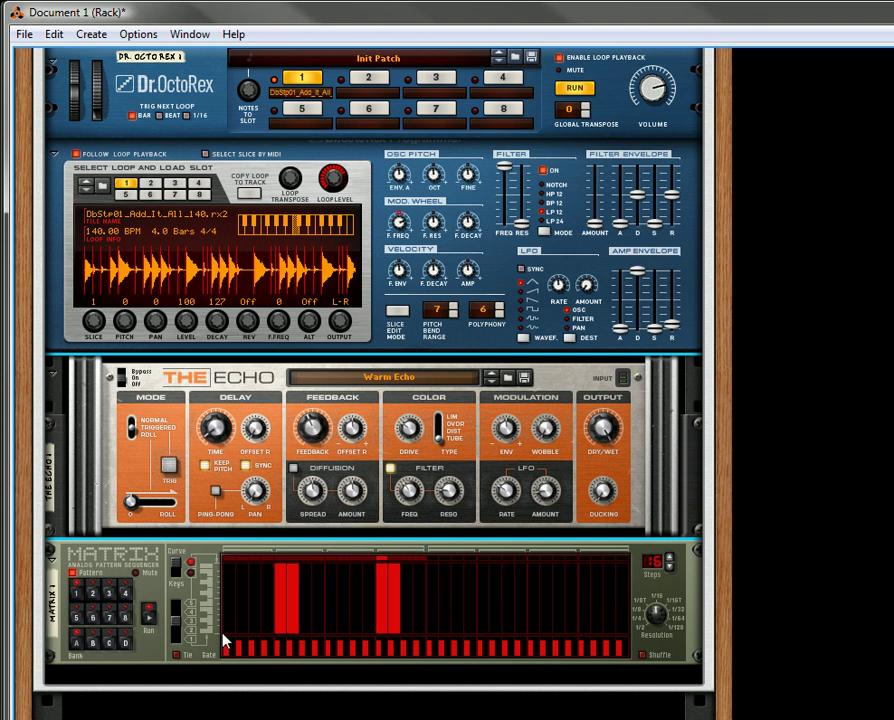
Step: Start the Matrix pattern playing and check the cabling on the rack's back
{"action": "scroll", "coordinate": [206, 596], "scroll_direction": "up", "scroll_amount": 2}
{"action": "scroll", "coordinate": [252, 614], "scroll_direction": "down", "scroll_amount": 4}
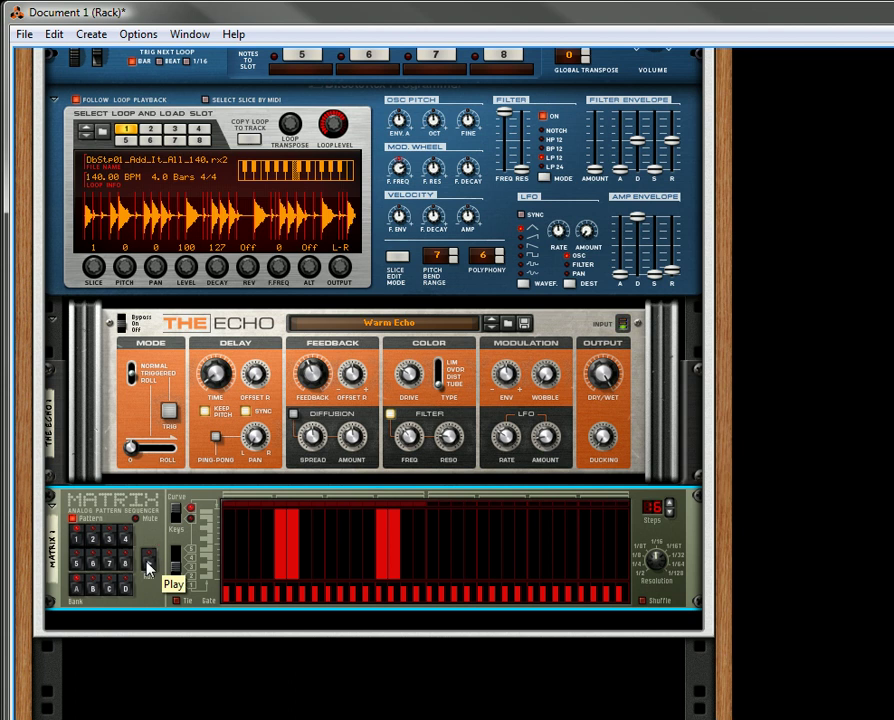
{"action": "left_click", "coordinate": [148, 566]}
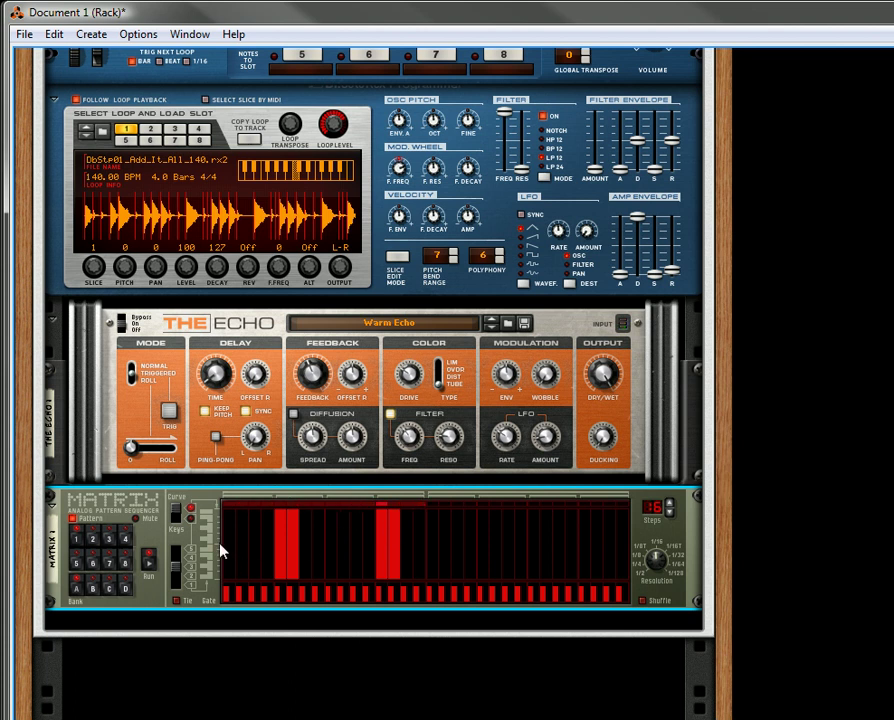
{"action": "scroll", "coordinate": [190, 525], "scroll_direction": "up", "scroll_amount": 3}
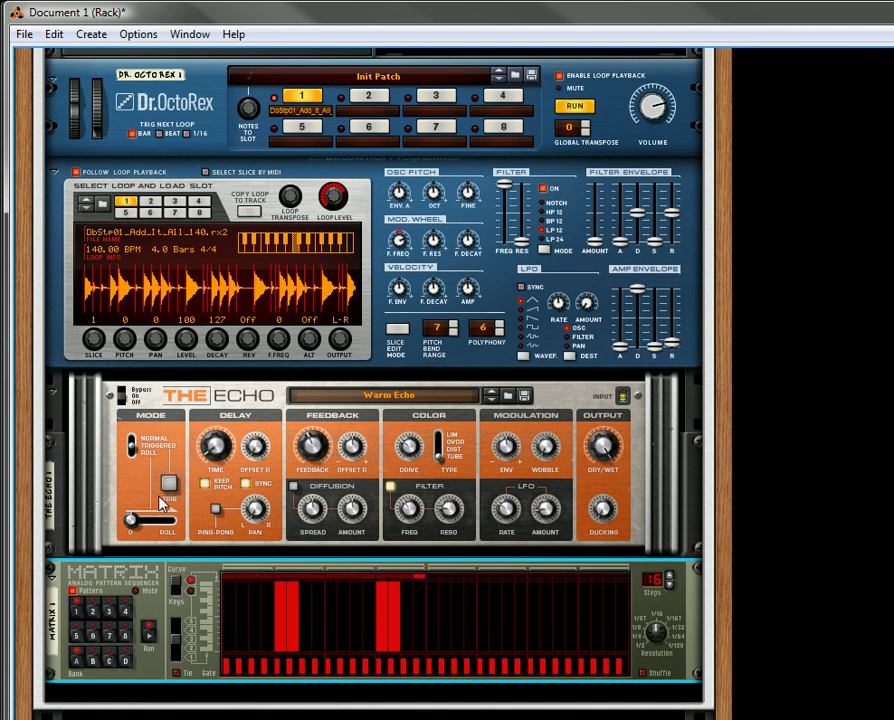
{"action": "scroll", "coordinate": [158, 503], "scroll_direction": "up", "scroll_amount": 5}
{"action": "scroll", "coordinate": [155, 505], "scroll_direction": "down", "scroll_amount": 10}
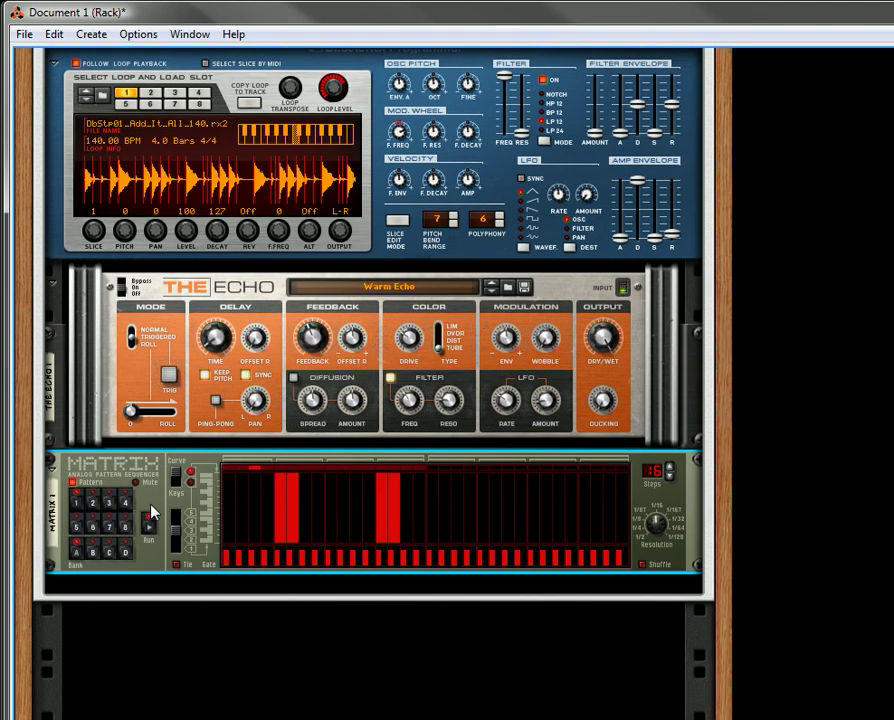
{"action": "key", "text": "Tab"}
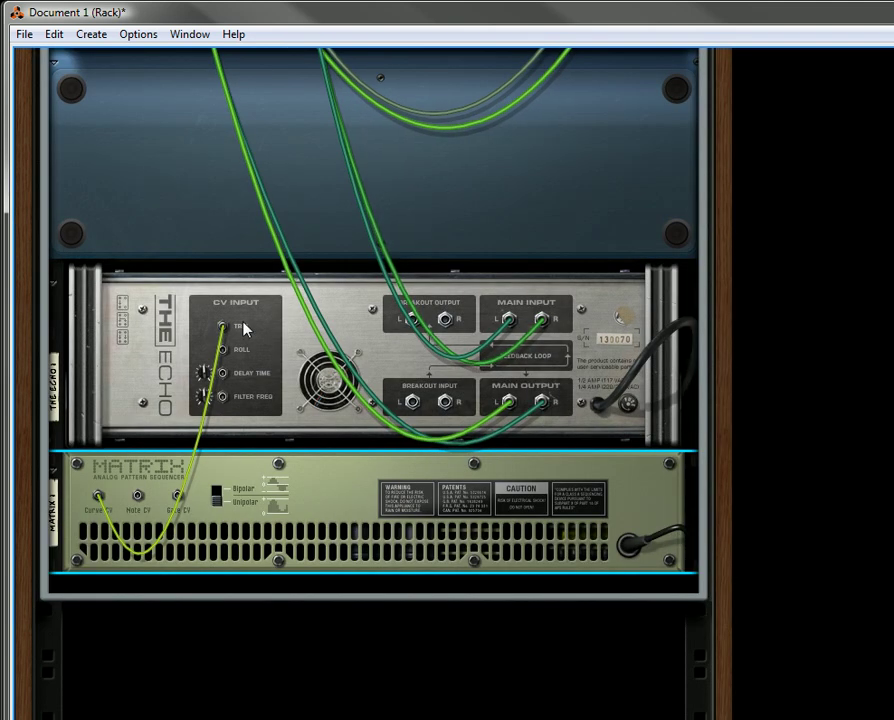
{"action": "scroll", "coordinate": [213, 385], "scroll_direction": "up", "scroll_amount": 9}
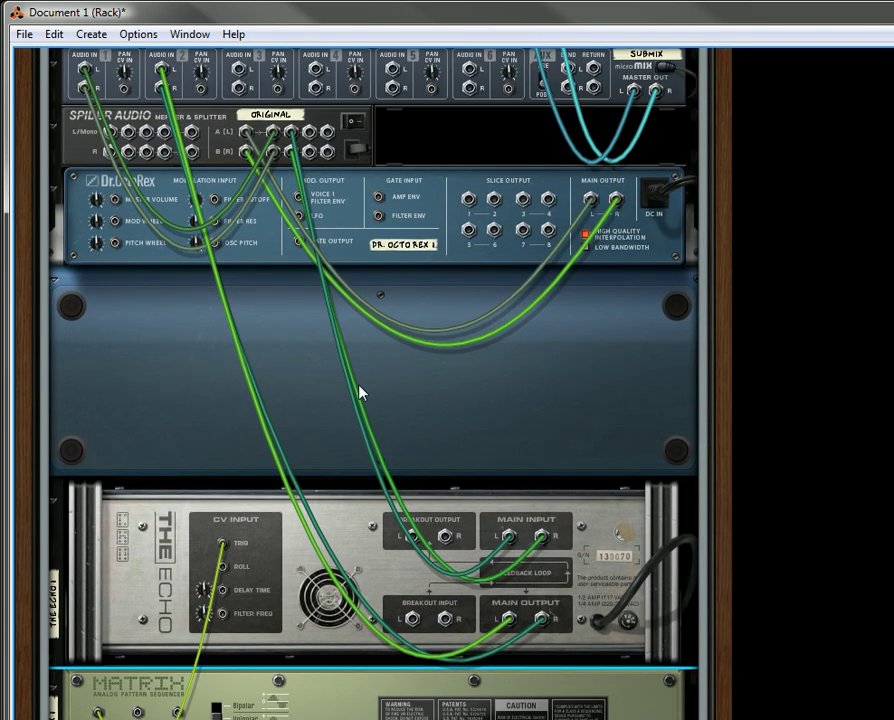
{"action": "key", "text": "Tab"}
{"action": "scroll", "coordinate": [190, 150], "scroll_direction": "up", "scroll_amount": 5}
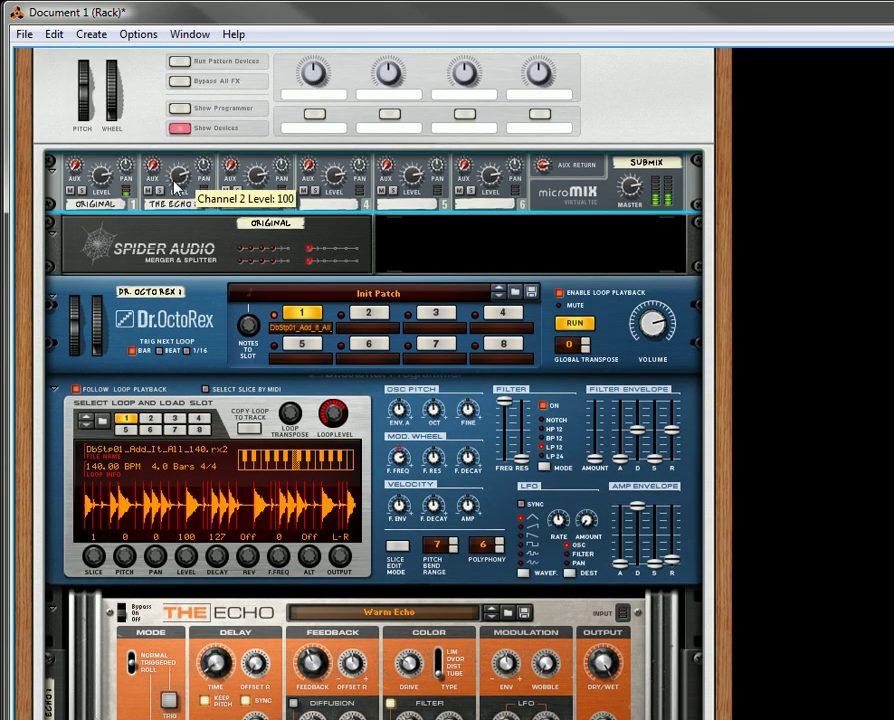
Step: Set the Echo mixer channel level to 90, The Echo's drive to 23 and dry/wet to 97
{"action": "left_click_drag", "start_coordinate": [188, 190], "coordinate": [185, 195]}
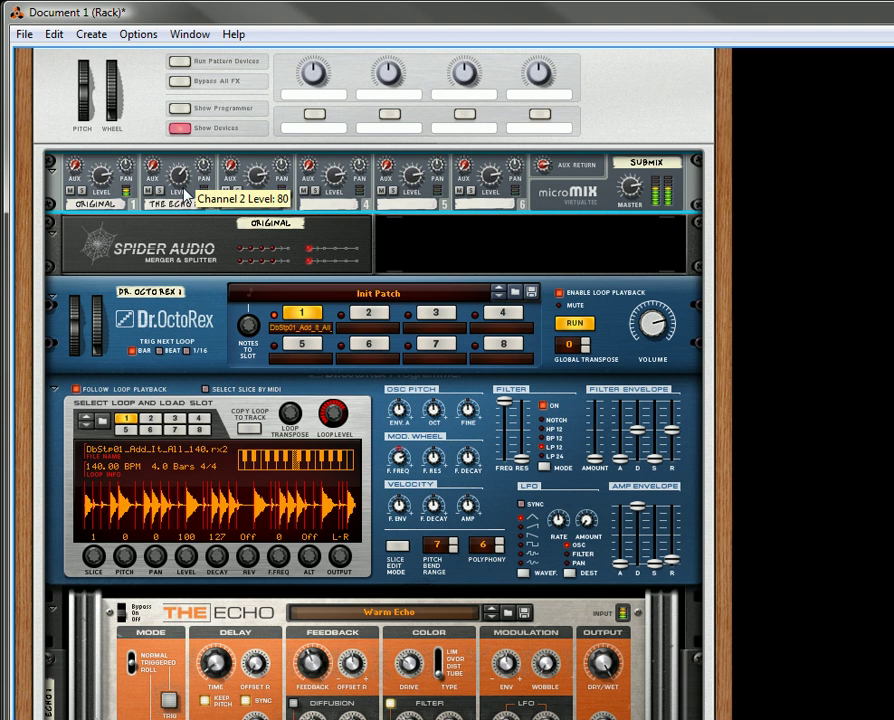
{"action": "left_click_drag", "start_coordinate": [185, 190], "coordinate": [185, 188]}
{"action": "scroll", "coordinate": [420, 410], "scroll_direction": "down", "scroll_amount": 3}
{"action": "left_click_drag", "start_coordinate": [410, 531], "coordinate": [413, 537]}
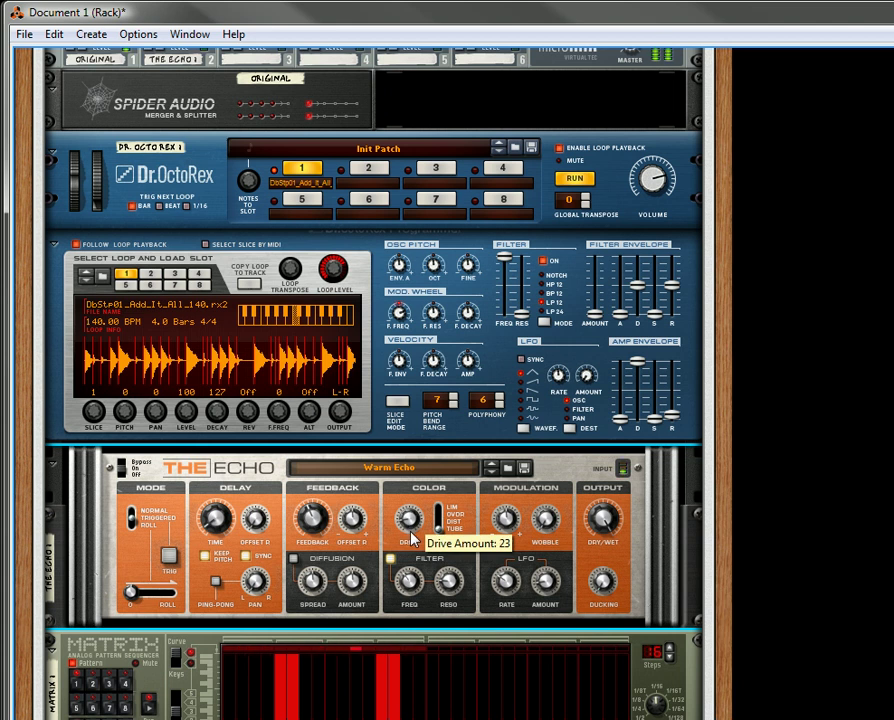
{"action": "scroll", "coordinate": [420, 520], "scroll_direction": "down", "scroll_amount": 3}
{"action": "left_click_drag", "start_coordinate": [603, 400], "coordinate": [607, 415]}
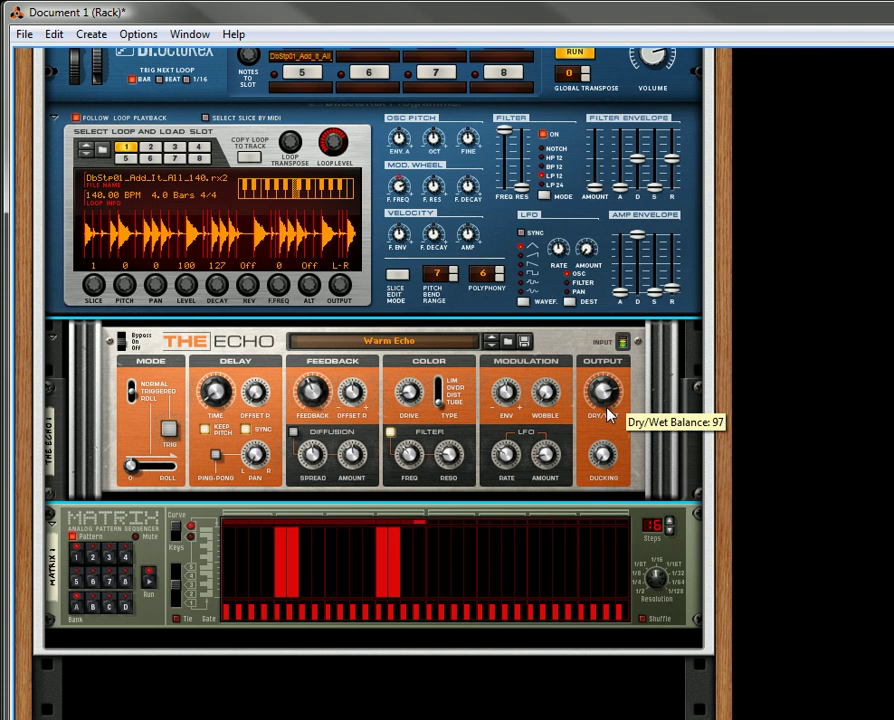
{"action": "mouse_move", "coordinate": [413, 405]}
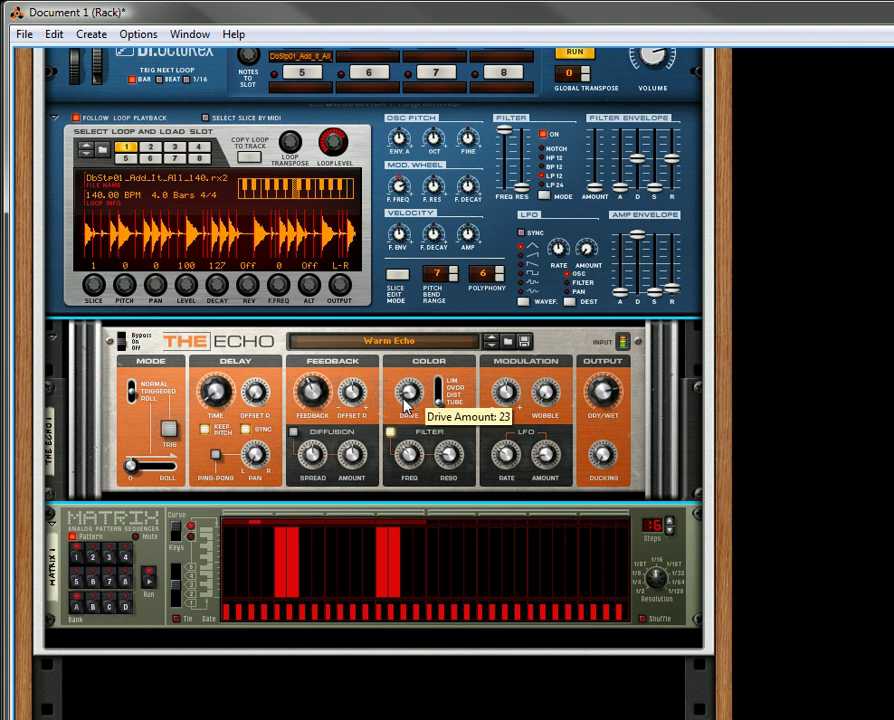
Step: Clear the Matrix pattern's existing steps and draw four new gate steps
{"action": "scroll", "coordinate": [405, 405], "scroll_direction": "up", "scroll_amount": 1}
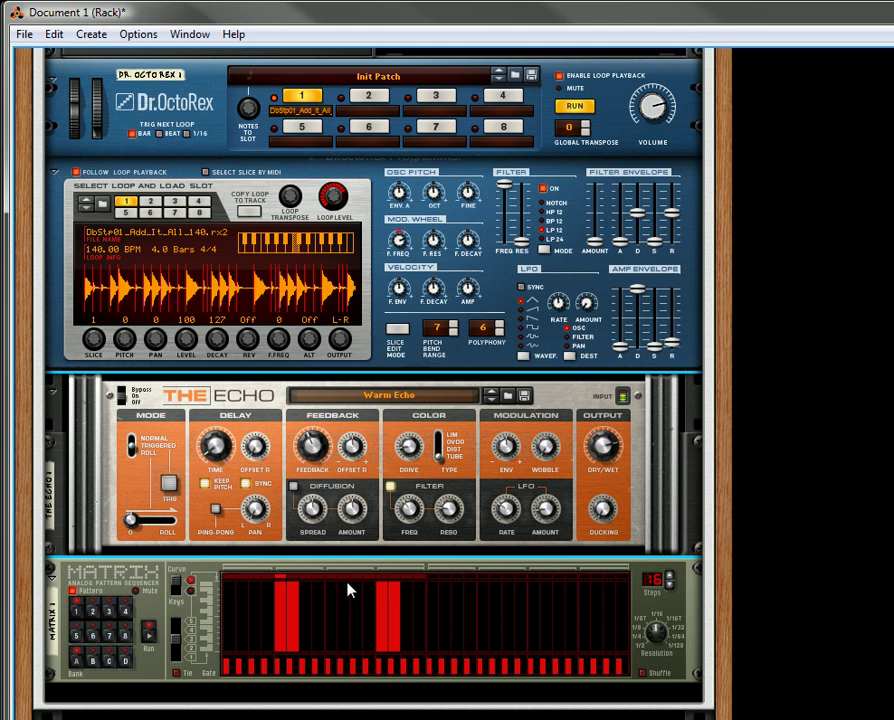
{"action": "left_click_drag", "start_coordinate": [294, 596], "coordinate": [286, 690]}
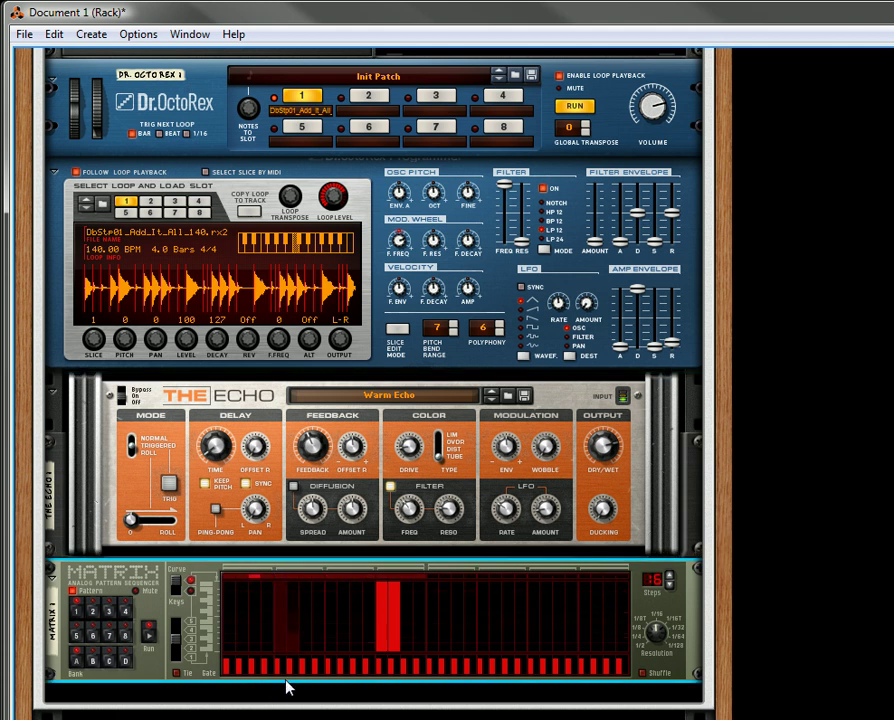
{"action": "left_click", "coordinate": [320, 585]}
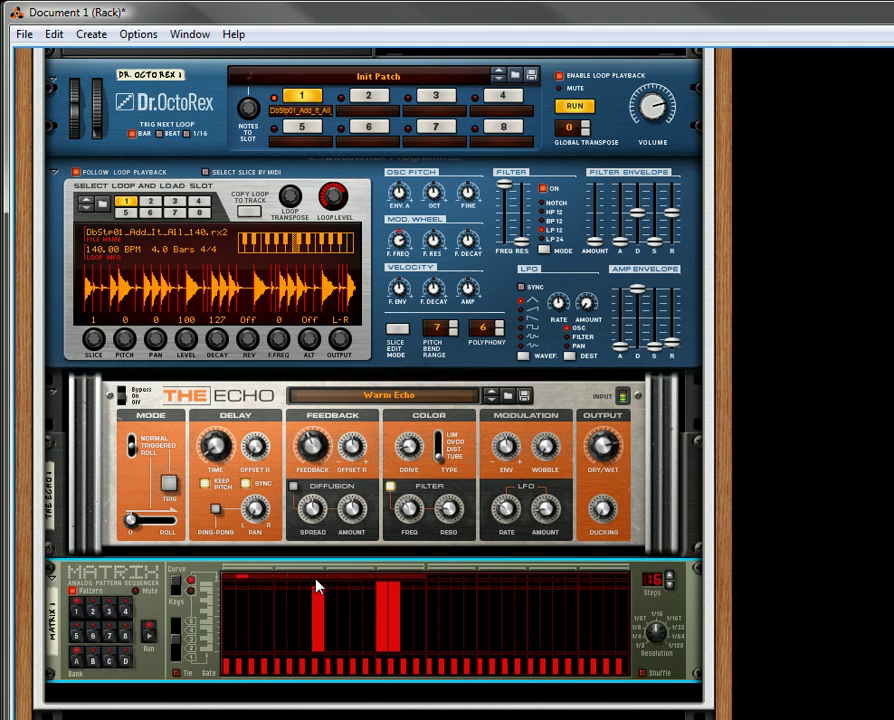
{"action": "left_click", "coordinate": [418, 596]}
{"action": "left_click", "coordinate": [245, 590]}
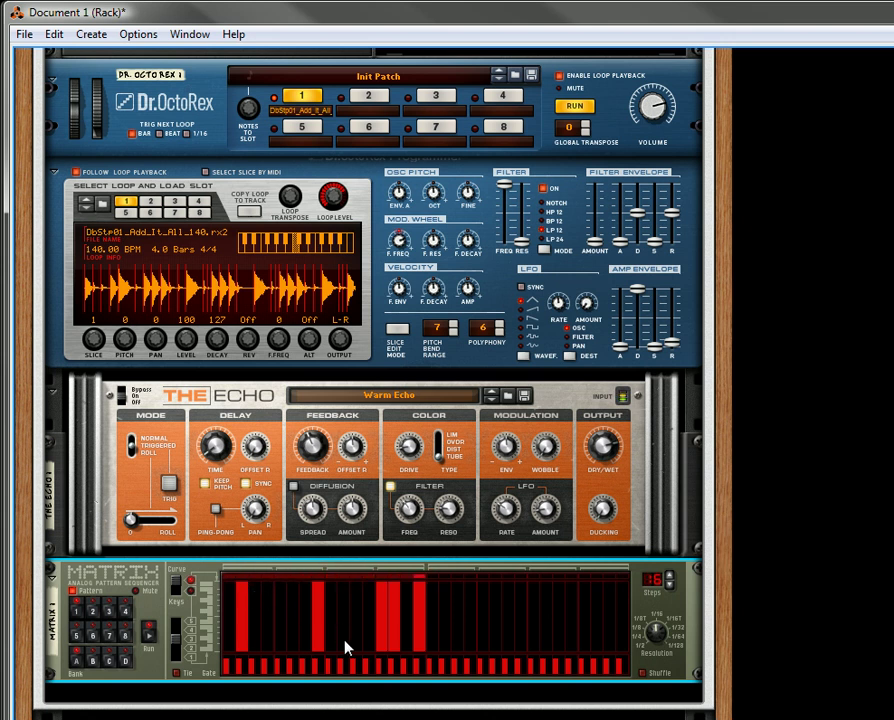
{"action": "left_click", "coordinate": [291, 596]}
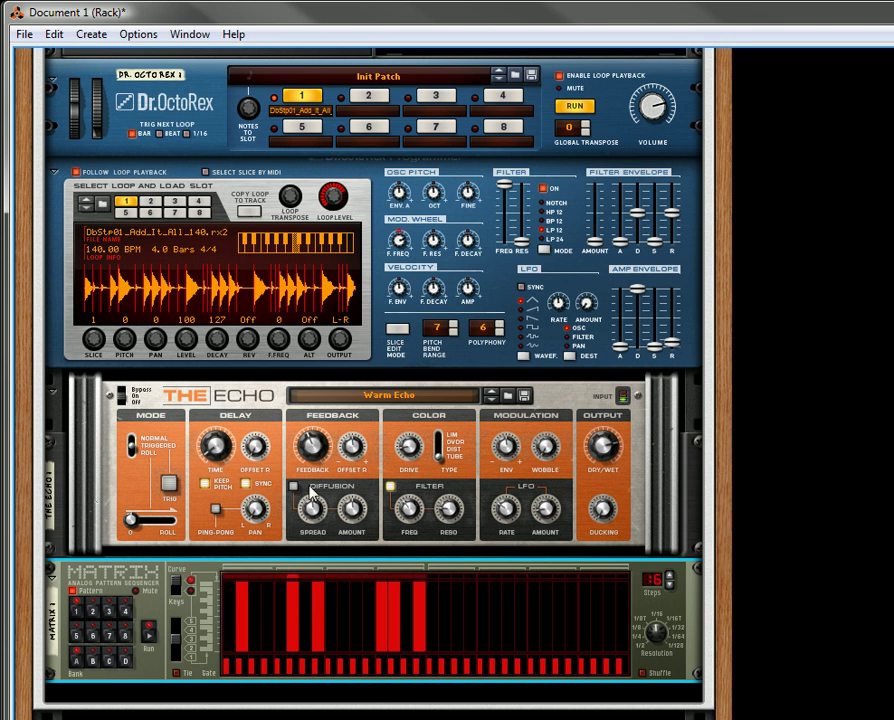
{"action": "scroll", "coordinate": [282, 459], "scroll_direction": "up", "scroll_amount": 1}
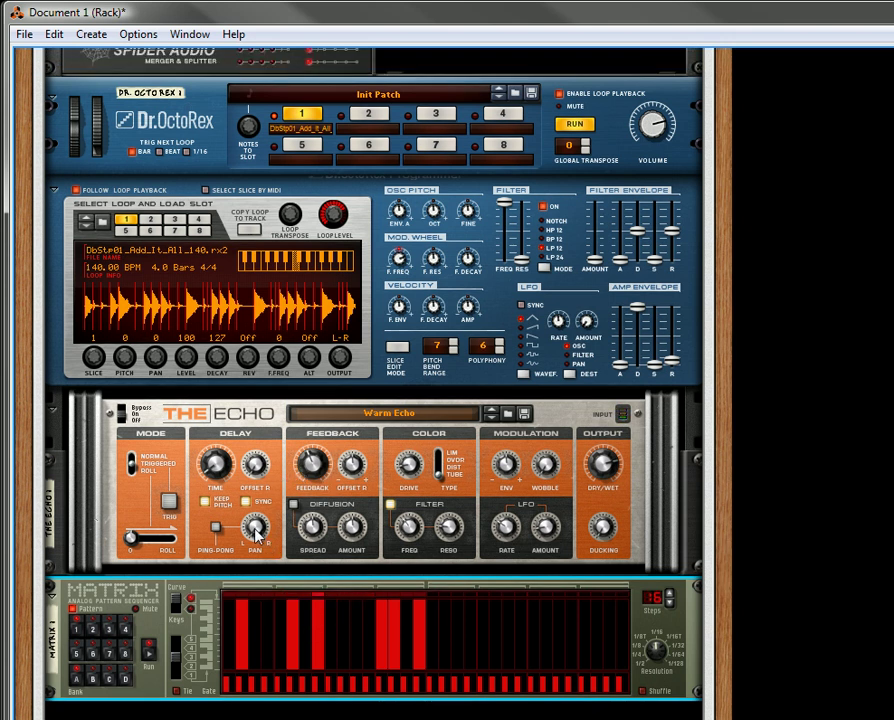
Step: Enable The Echo's Ping-Pong mode and set its Ping-Pong Pan to about -46
{"action": "left_click", "coordinate": [216, 530]}
{"action": "left_click_drag", "start_coordinate": [252, 526], "coordinate": [286, 558]}
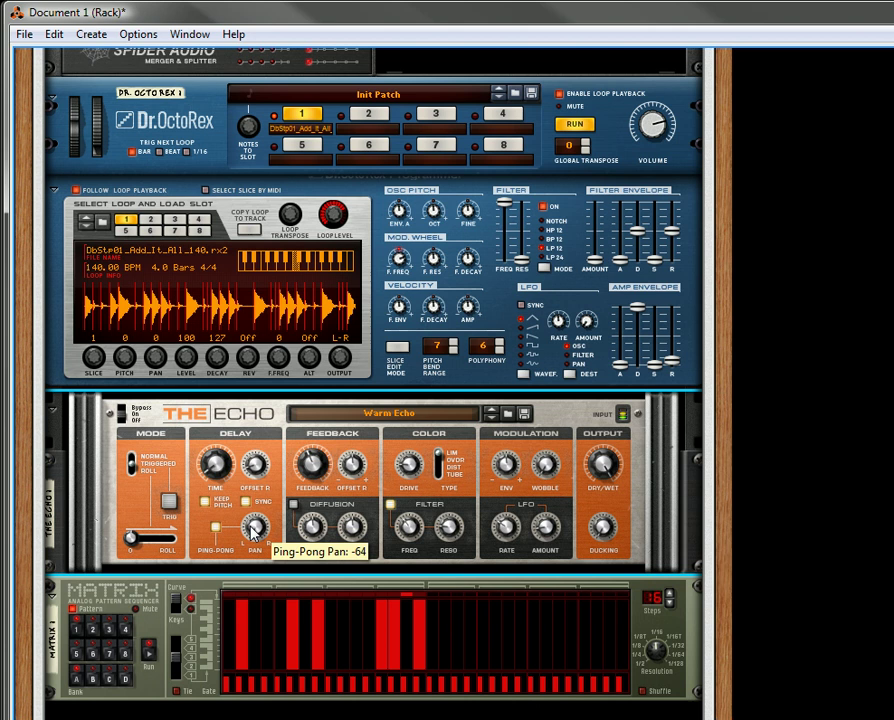
{"action": "scroll", "coordinate": [150, 490], "scroll_direction": "down", "scroll_amount": 3}
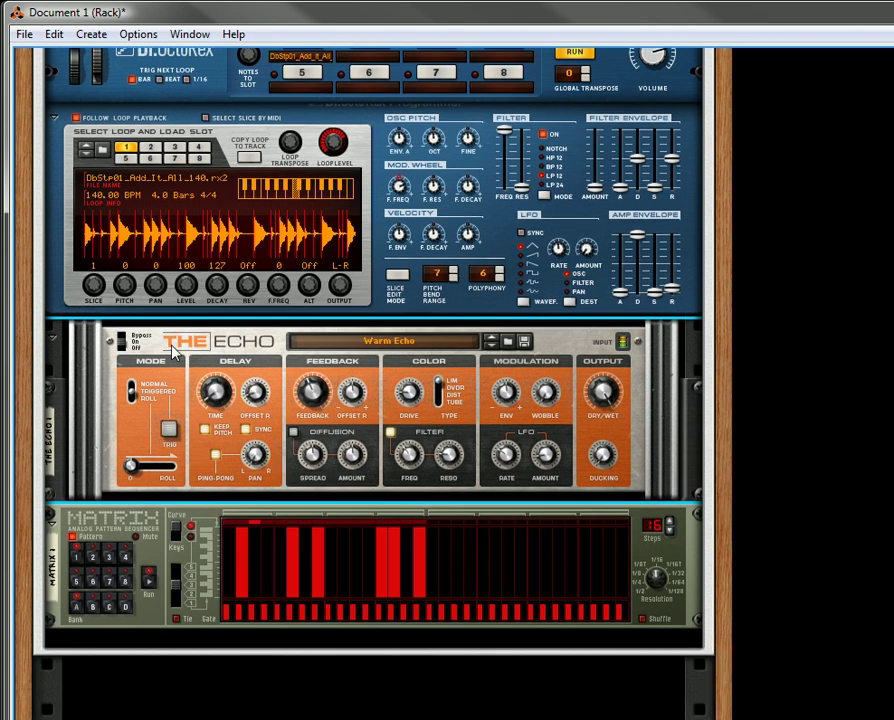
{"action": "scroll", "coordinate": [320, 450], "scroll_direction": "down", "scroll_amount": 4}
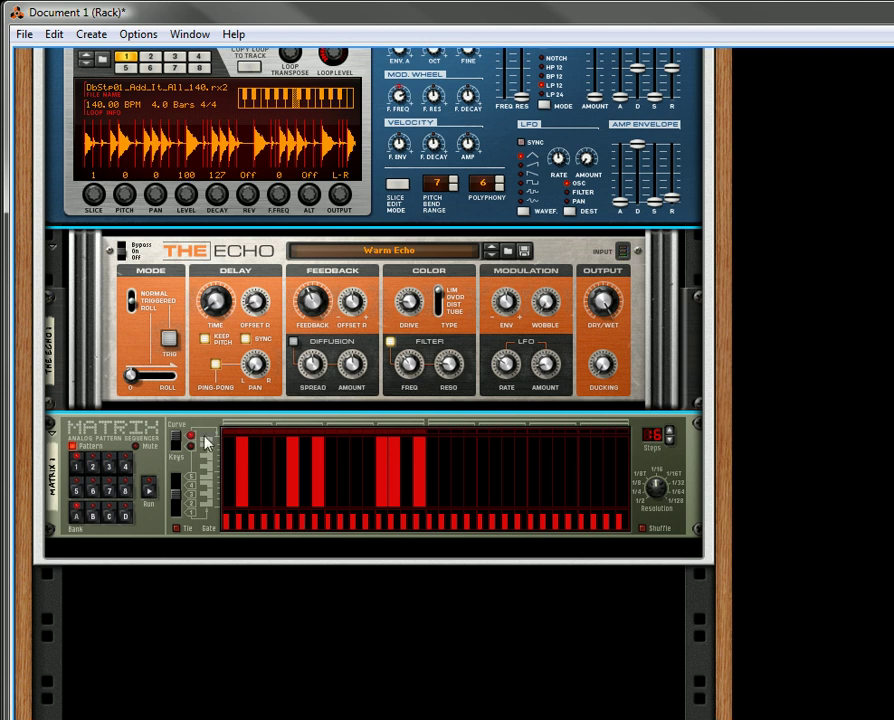
{"action": "scroll", "coordinate": [205, 440], "scroll_direction": "up", "scroll_amount": 3}
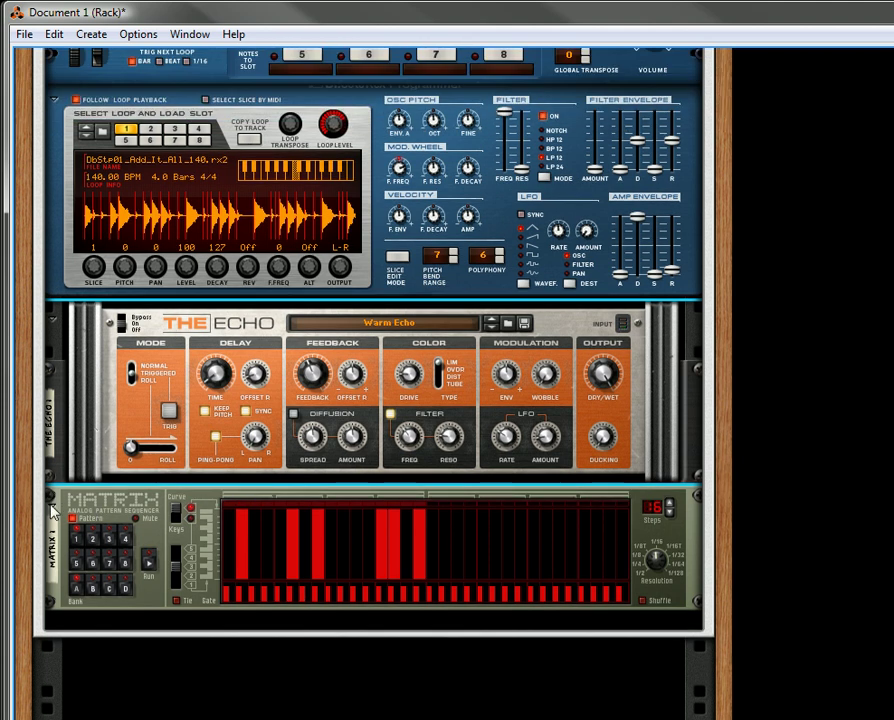
Step: Delete the Matrix Pattern Sequencer from the rack
{"action": "right_click", "coordinate": [97, 517]}
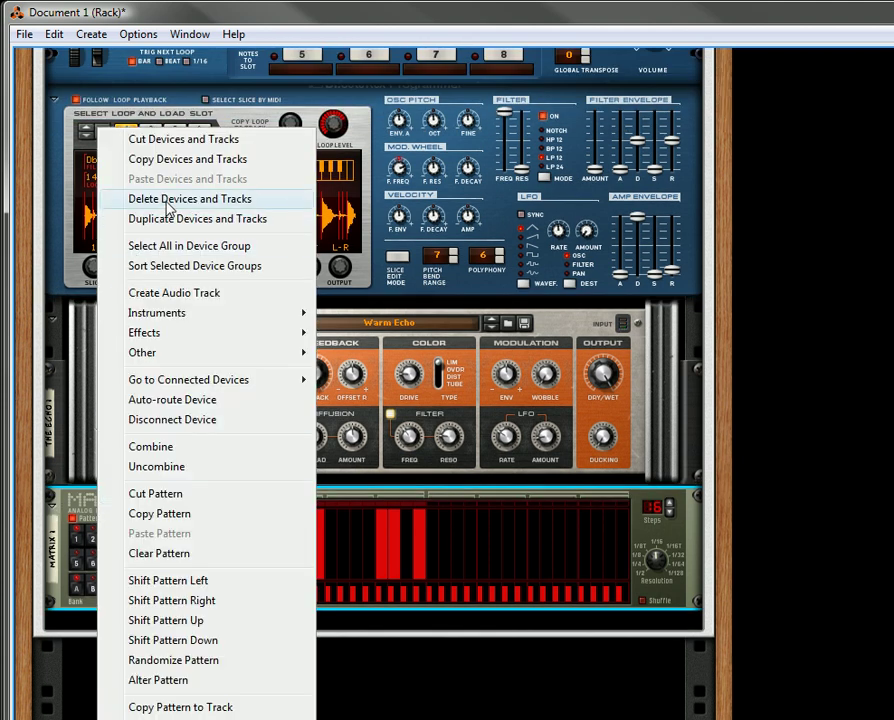
{"action": "left_click", "coordinate": [222, 199]}
{"action": "left_click", "coordinate": [686, 434]}
Step: Duplicate the Dr. OctoRex loop player with its dubstep loop
{"action": "scroll", "coordinate": [325, 390], "scroll_direction": "up", "scroll_amount": 6}
{"action": "scroll", "coordinate": [323, 388], "scroll_direction": "up", "scroll_amount": 2}
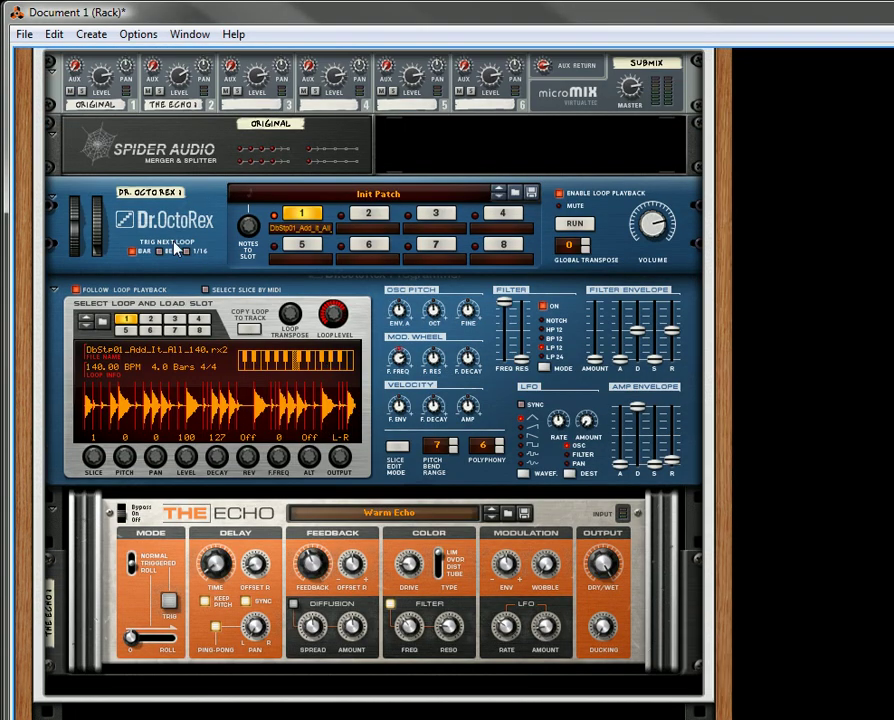
{"action": "right_click", "coordinate": [214, 226]}
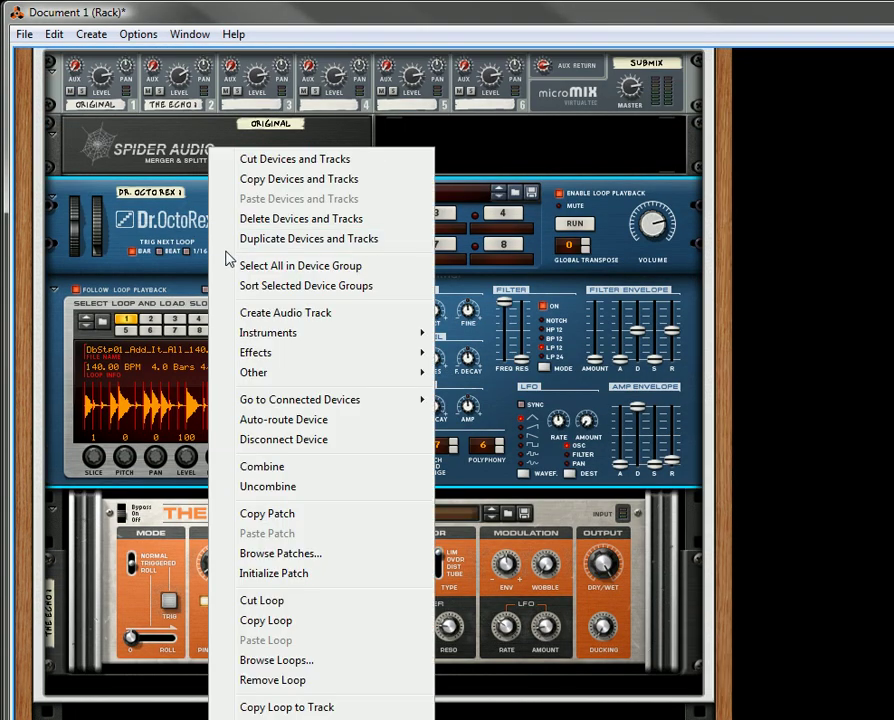
{"action": "left_click", "coordinate": [283, 238]}
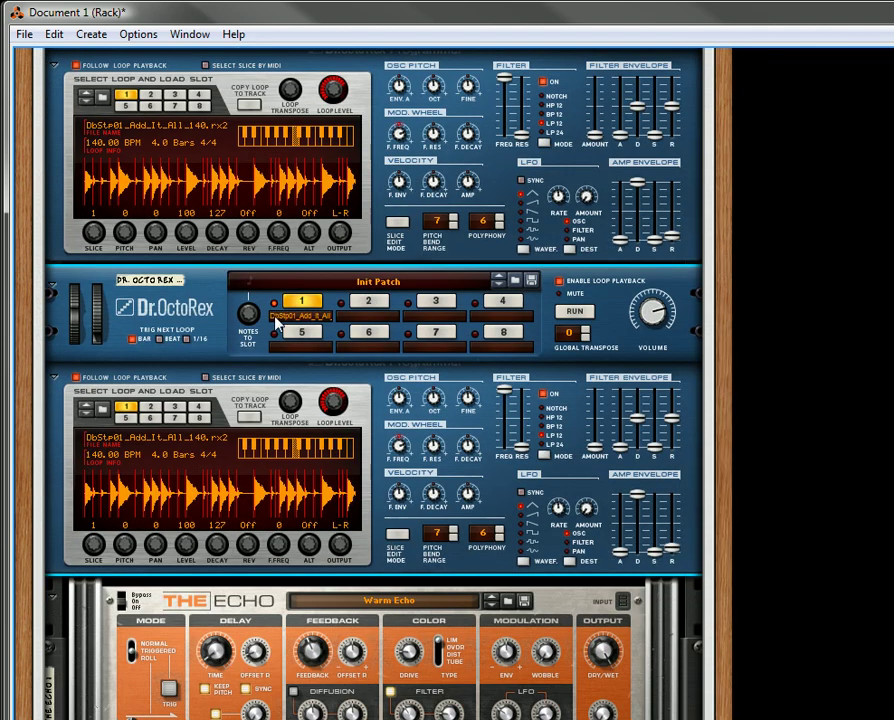
Step: Flip the rack to the back and delete the Spider Audio device
{"action": "key", "text": "Tab"}
{"action": "scroll", "coordinate": [276, 320], "scroll_direction": "up", "scroll_amount": 10}
{"action": "right_click", "coordinate": [219, 203]}
{"action": "left_click", "coordinate": [292, 272]}
{"action": "left_click", "coordinate": [686, 438]}
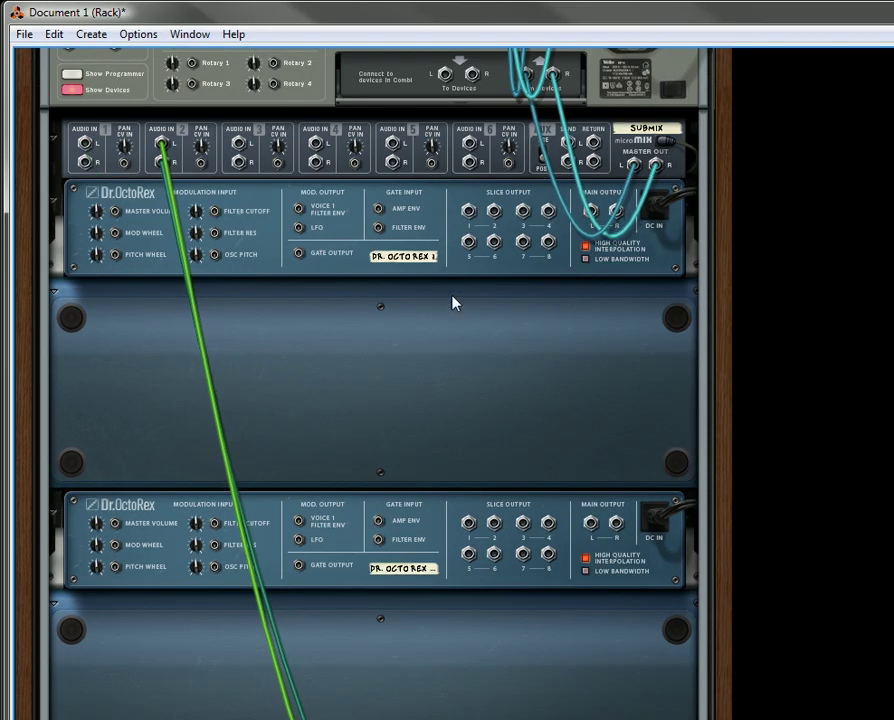
Step: Cable the second Dr.OctoRex into The Echo's input and The Echo's output into mixer channel 2
{"action": "scroll", "coordinate": [458, 302], "scroll_direction": "up", "scroll_amount": 1}
{"action": "scroll", "coordinate": [468, 298], "scroll_direction": "up", "scroll_amount": 1}
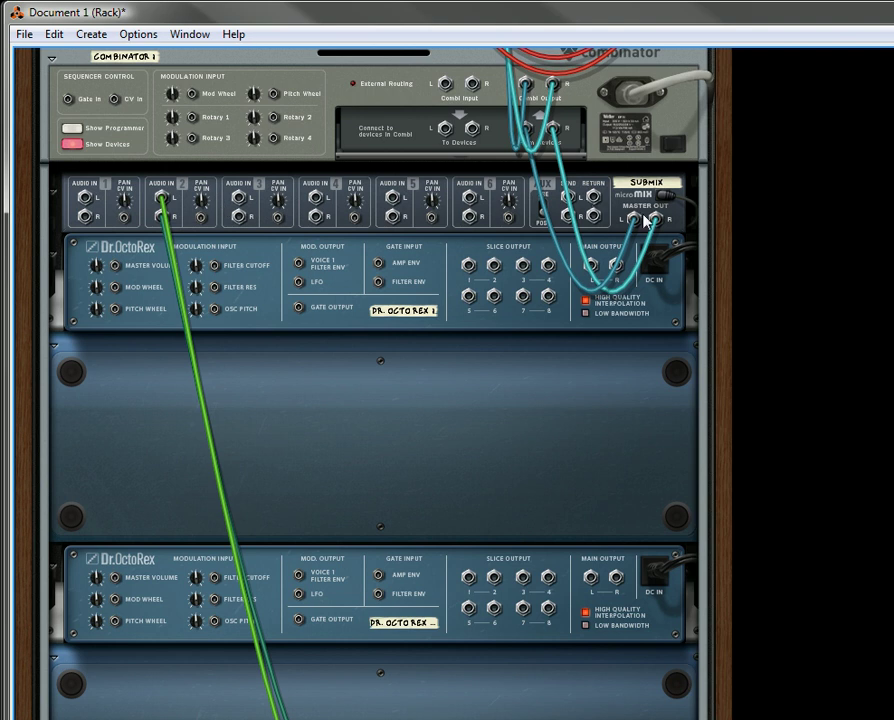
{"action": "left_click_drag", "start_coordinate": [161, 197], "coordinate": [185, 392]}
{"action": "scroll", "coordinate": [412, 412], "scroll_direction": "down", "scroll_amount": 5}
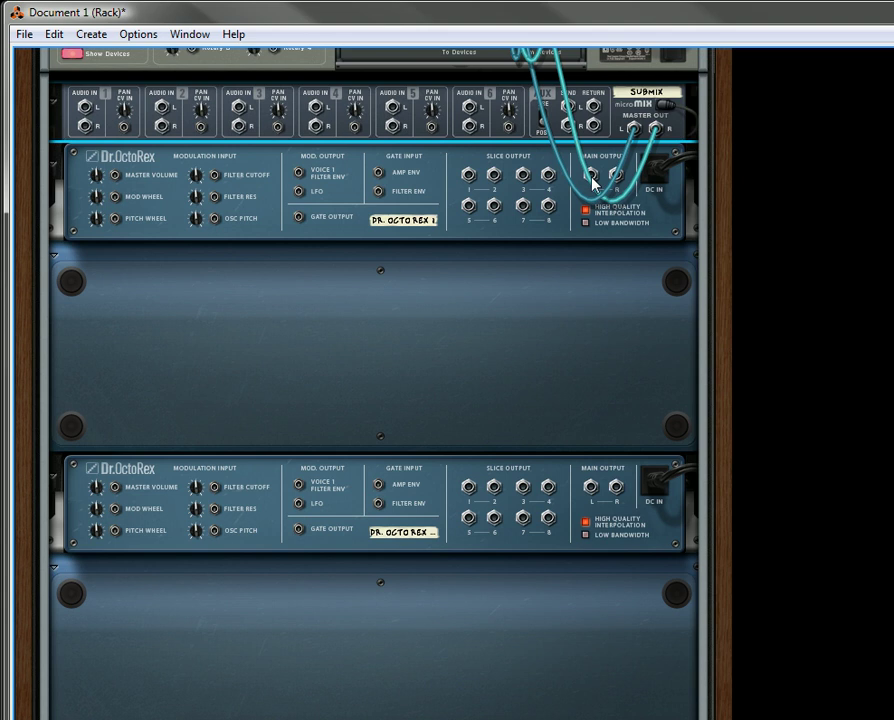
{"action": "left_click_drag", "start_coordinate": [593, 180], "coordinate": [84, 110]}
{"action": "scroll", "coordinate": [464, 310], "scroll_direction": "down", "scroll_amount": 10}
{"action": "left_click_drag", "start_coordinate": [591, 253], "coordinate": [512, 598]}
{"action": "left_click_drag", "start_coordinate": [509, 670], "coordinate": [161, 180]}
Step: Move the Echo's input cables to the second Dr.OctoRex's Slice Outputs 1 and 2, then flip the rack back
{"action": "scroll", "coordinate": [191, 250], "scroll_direction": "down", "scroll_amount": 5}
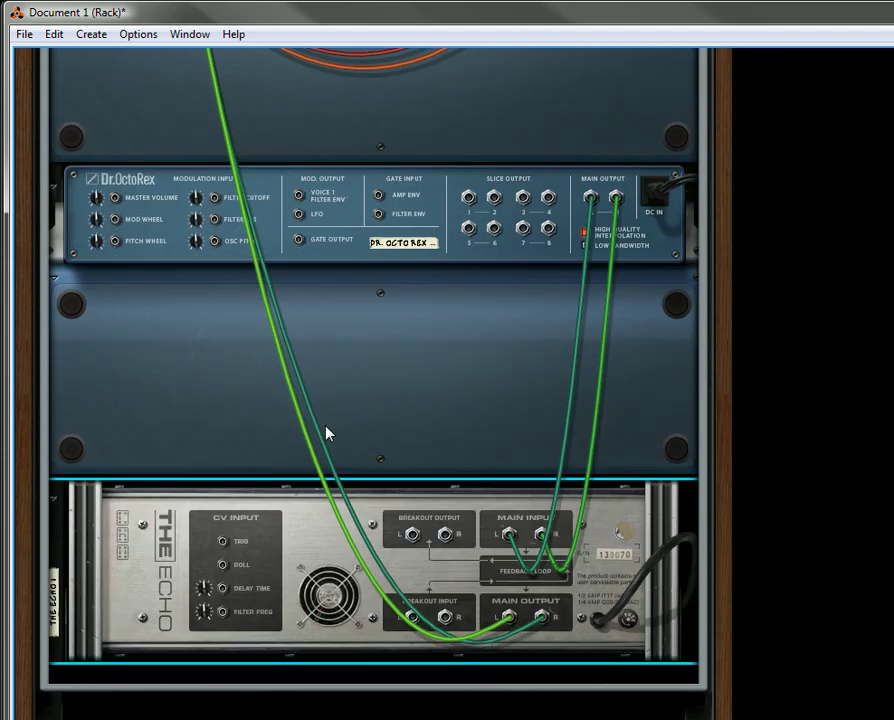
{"action": "scroll", "coordinate": [303, 383], "scroll_direction": "up", "scroll_amount": 1}
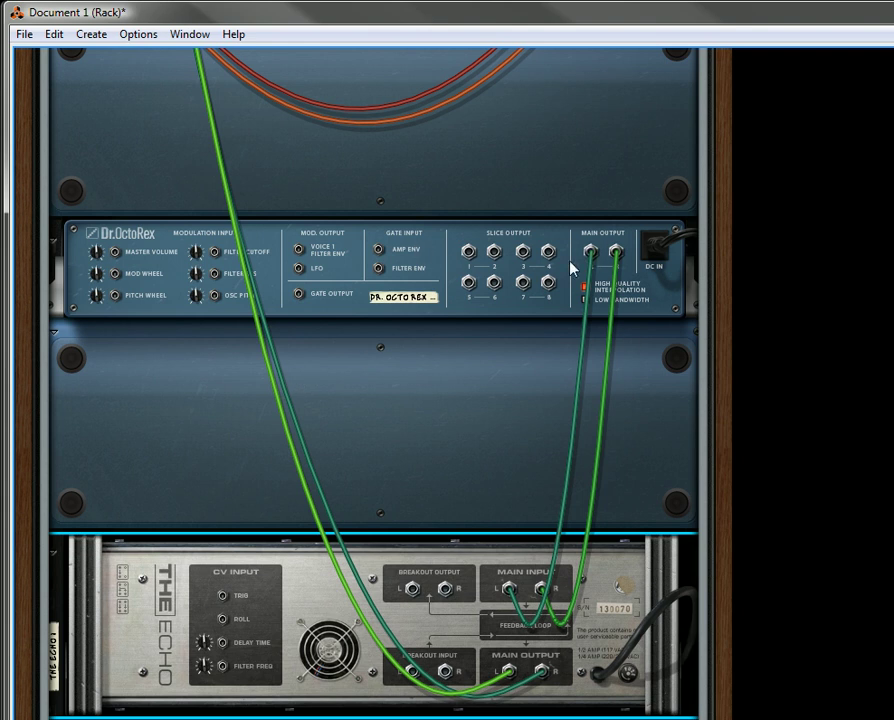
{"action": "left_click_drag", "start_coordinate": [595, 258], "coordinate": [468, 251]}
{"action": "left_click_drag", "start_coordinate": [615, 258], "coordinate": [494, 252]}
{"action": "scroll", "coordinate": [418, 434], "scroll_direction": "up", "scroll_amount": 6}
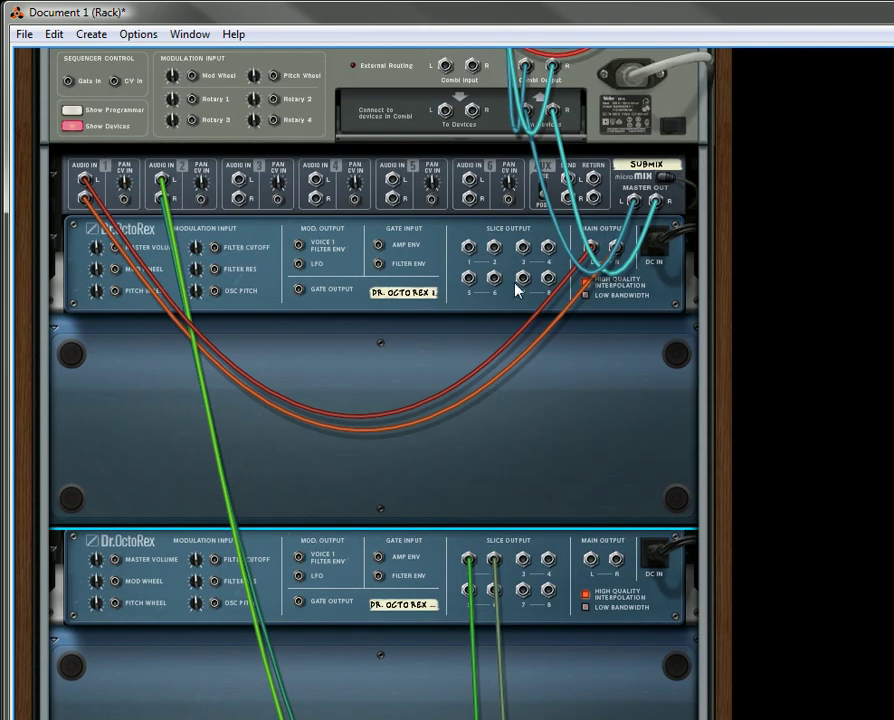
{"action": "scroll", "coordinate": [330, 465], "scroll_direction": "down", "scroll_amount": 5}
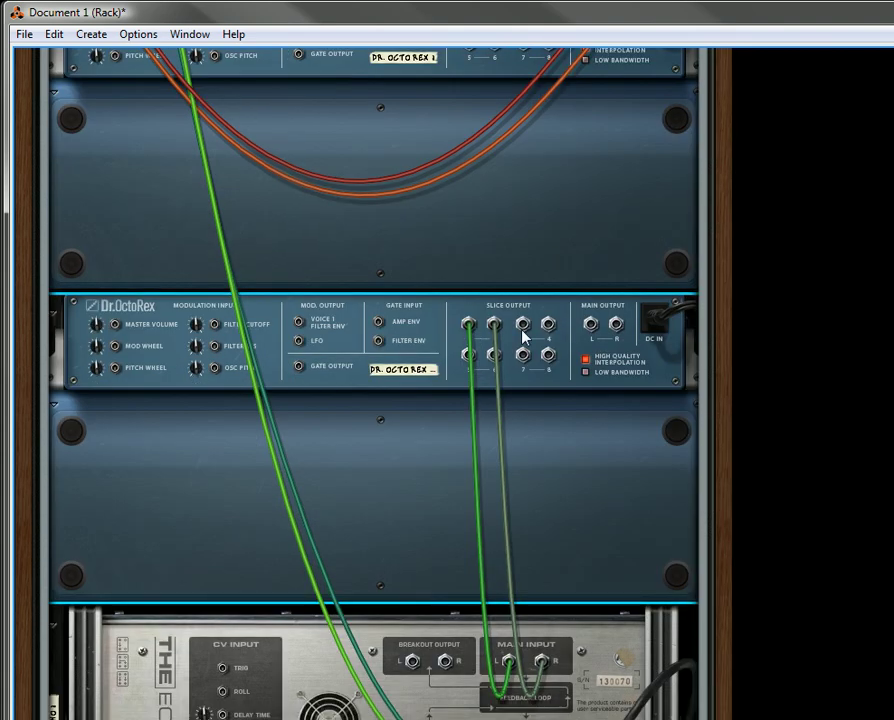
{"action": "scroll", "coordinate": [524, 337], "scroll_direction": "down", "scroll_amount": 3}
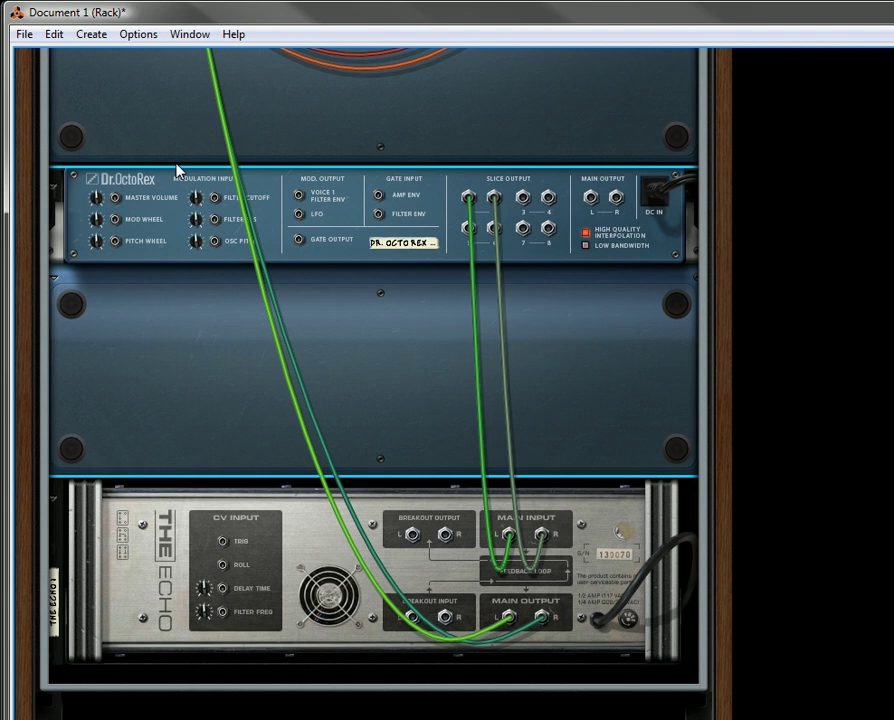
{"action": "scroll", "coordinate": [177, 170], "scroll_direction": "up", "scroll_amount": 6}
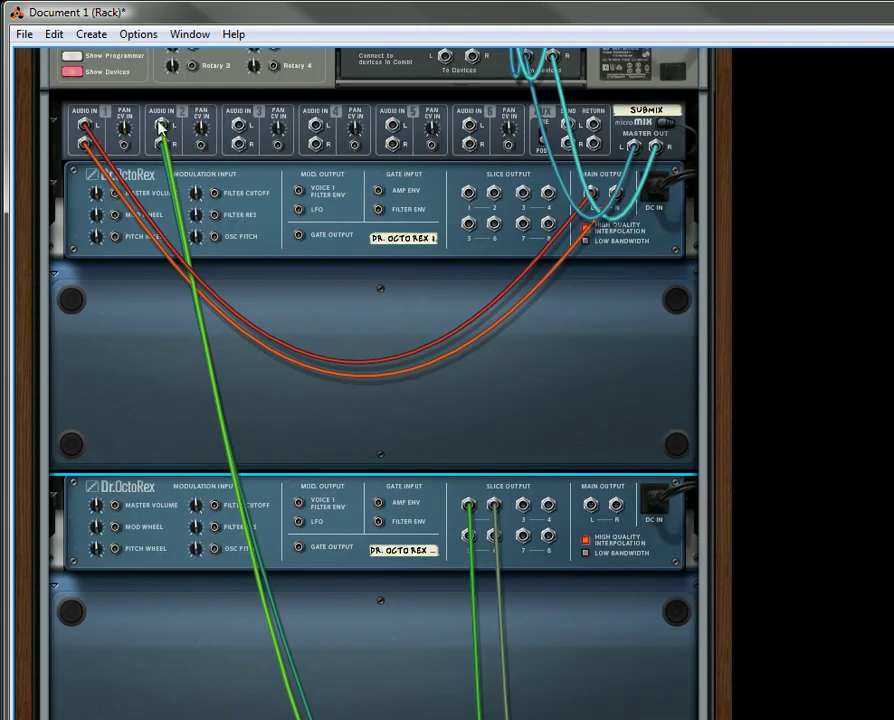
{"action": "key", "text": "Tab"}
Step: Enable Select Slice by MIDI on both Dr.OctoRex units in slice edit mode
{"action": "scroll", "coordinate": [335, 413], "scroll_direction": "down", "scroll_amount": 4}
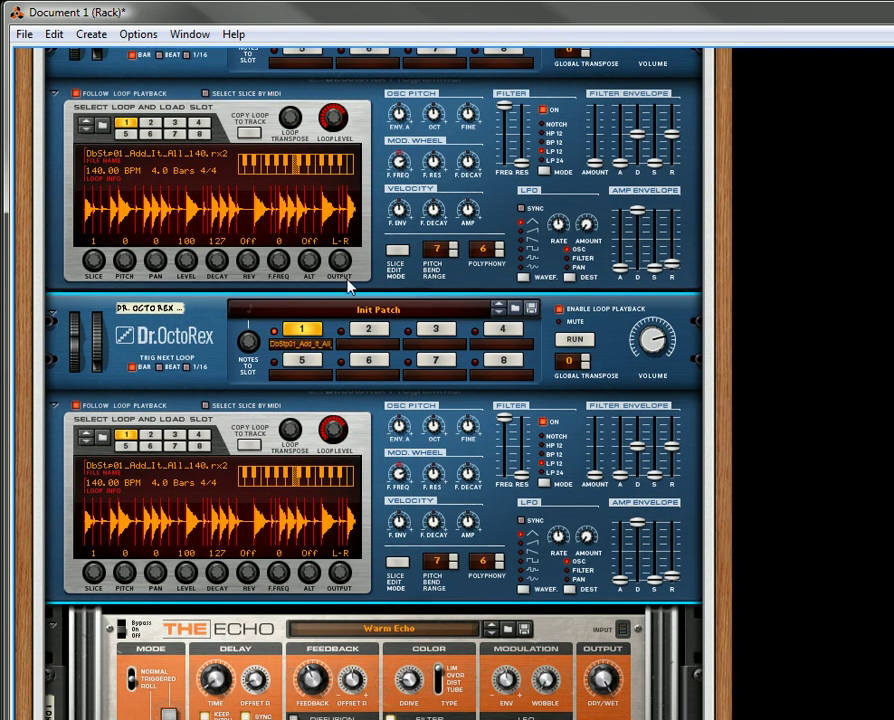
{"action": "scroll", "coordinate": [397, 250], "scroll_direction": "up", "scroll_amount": 2}
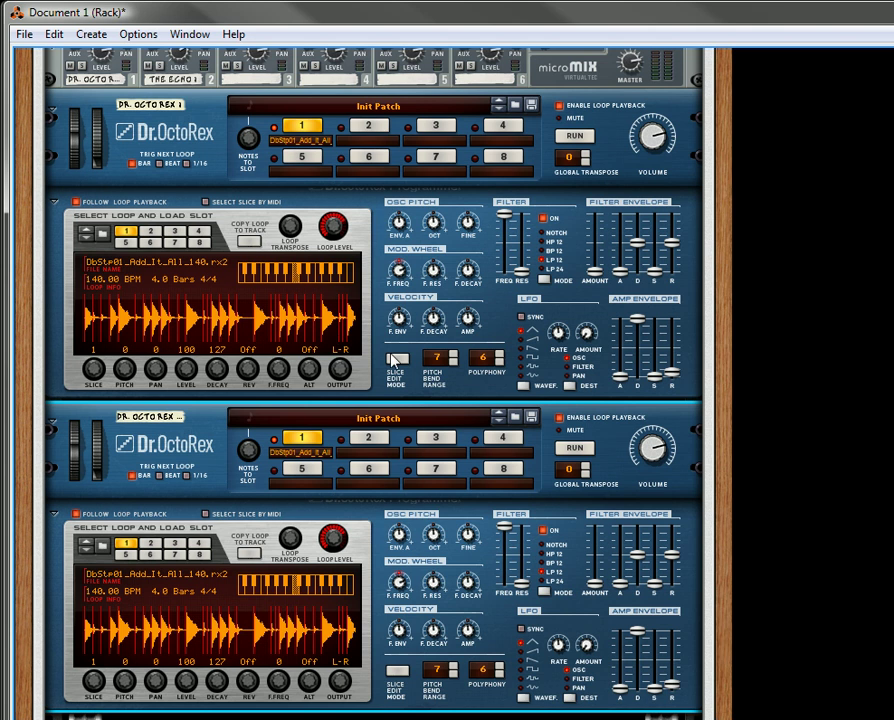
{"action": "left_click", "coordinate": [396, 359]}
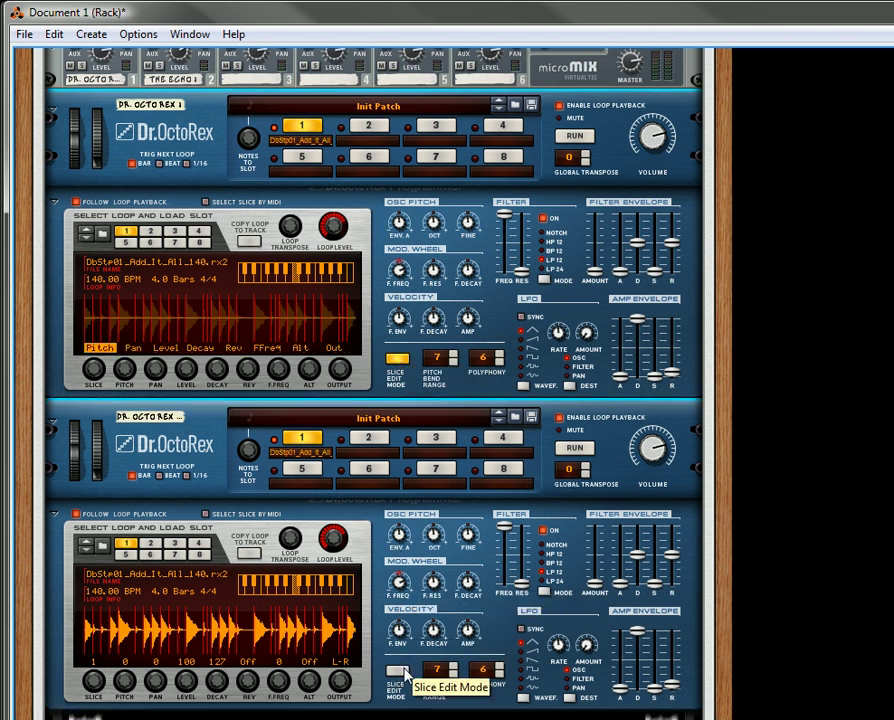
{"action": "left_click", "coordinate": [397, 671]}
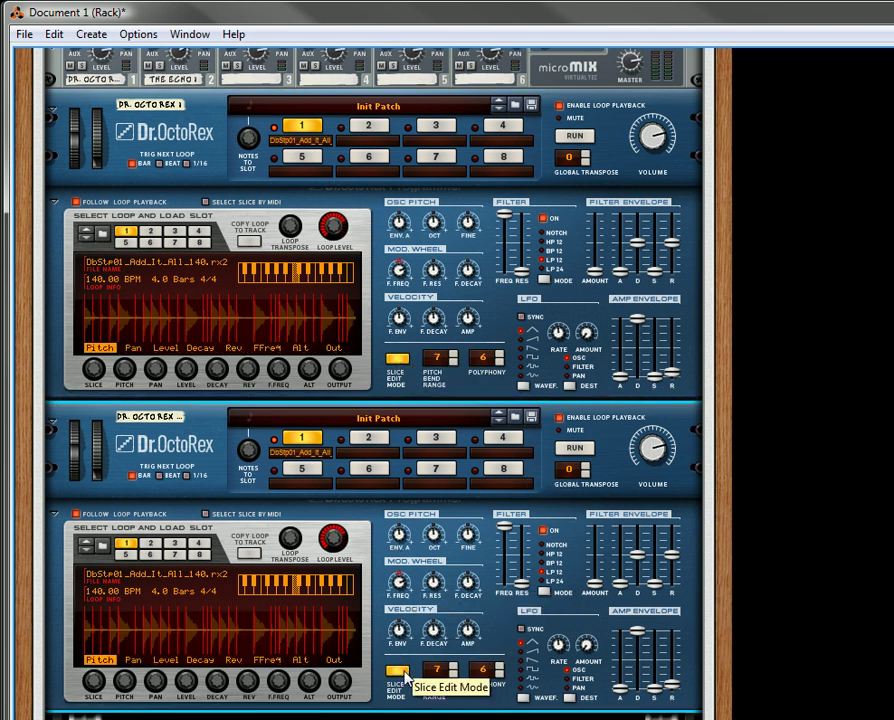
{"action": "left_click", "coordinate": [205, 202]}
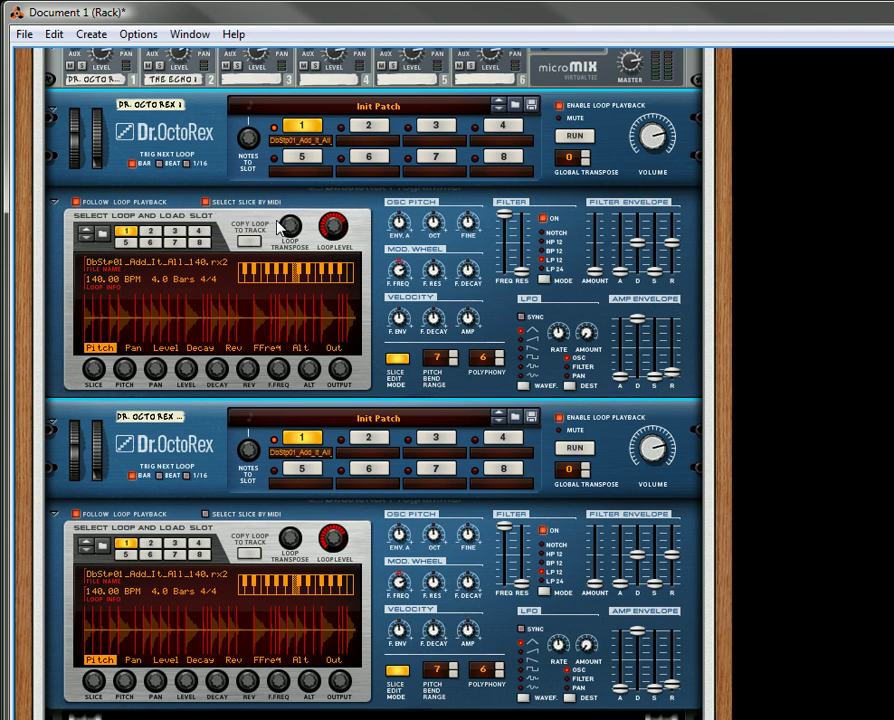
{"action": "left_click", "coordinate": [205, 515]}
Step: Press RUN on the upper and lower Dr.OctoRex so both loops play
{"action": "left_click", "coordinate": [575, 138]}
{"action": "left_click", "coordinate": [575, 450]}
{"action": "scroll", "coordinate": [376, 408], "scroll_direction": "up", "scroll_amount": 3}
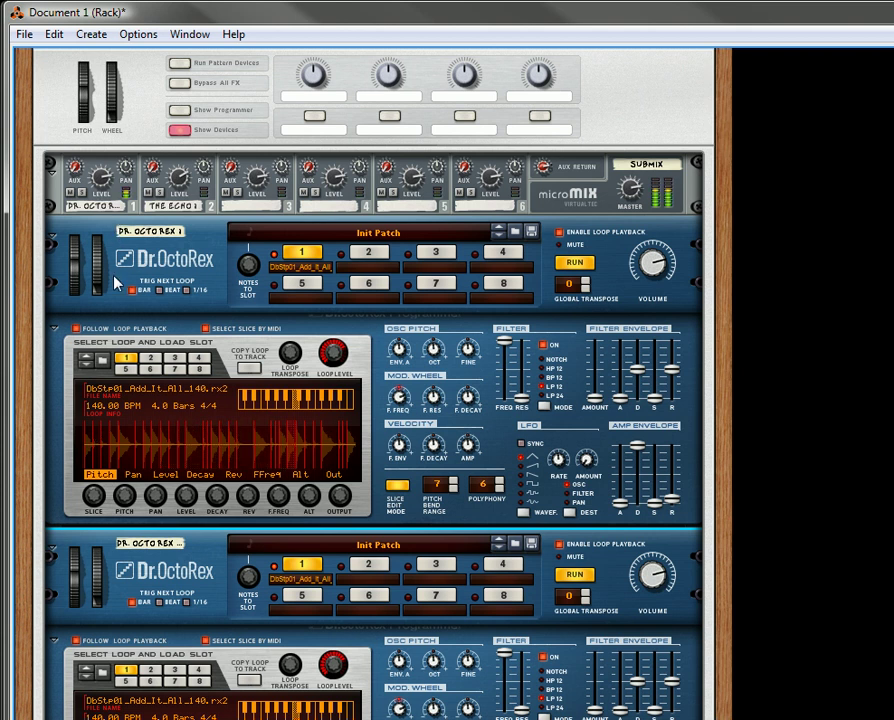
Step: In the second Dr.OctoRex's Out edit view, raise the slice output for four chosen slices
{"action": "scroll", "coordinate": [340, 478], "scroll_direction": "down", "scroll_amount": 5}
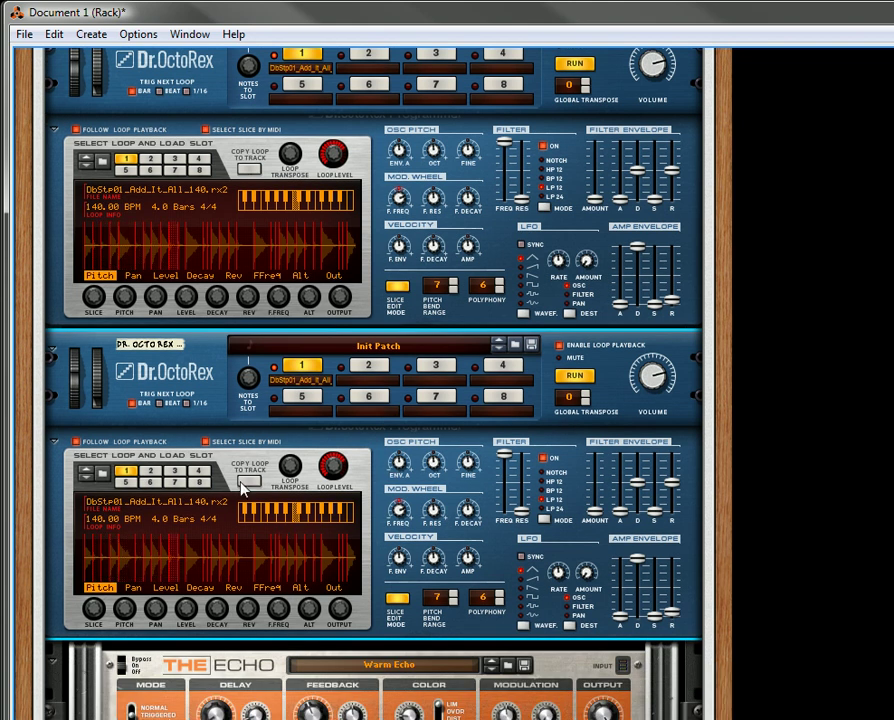
{"action": "scroll", "coordinate": [565, 425], "scroll_direction": "up", "scroll_amount": 3}
{"action": "scroll", "coordinate": [280, 460], "scroll_direction": "down", "scroll_amount": 7}
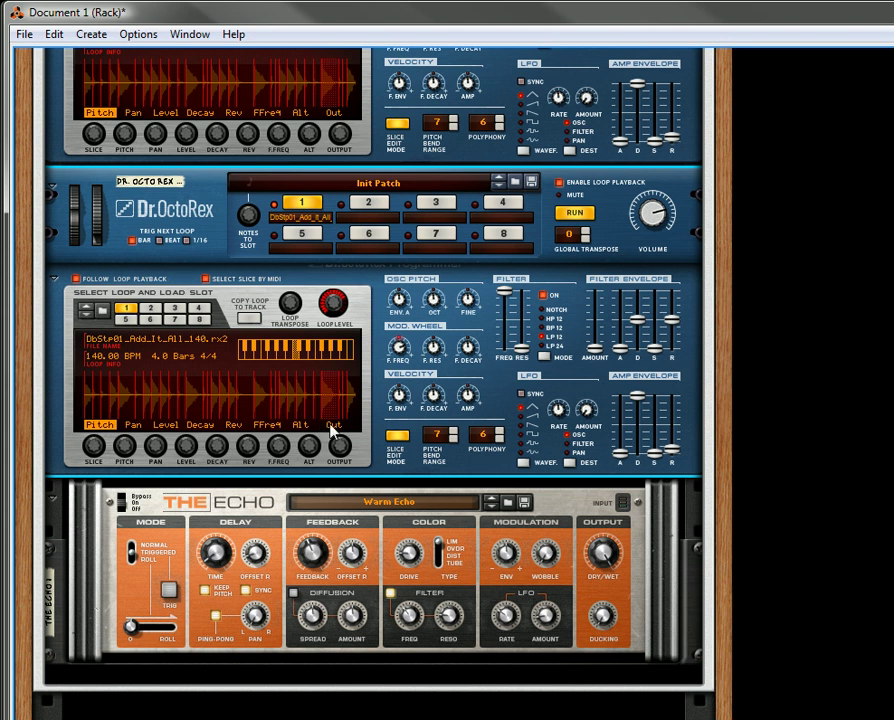
{"action": "left_click", "coordinate": [333, 426]}
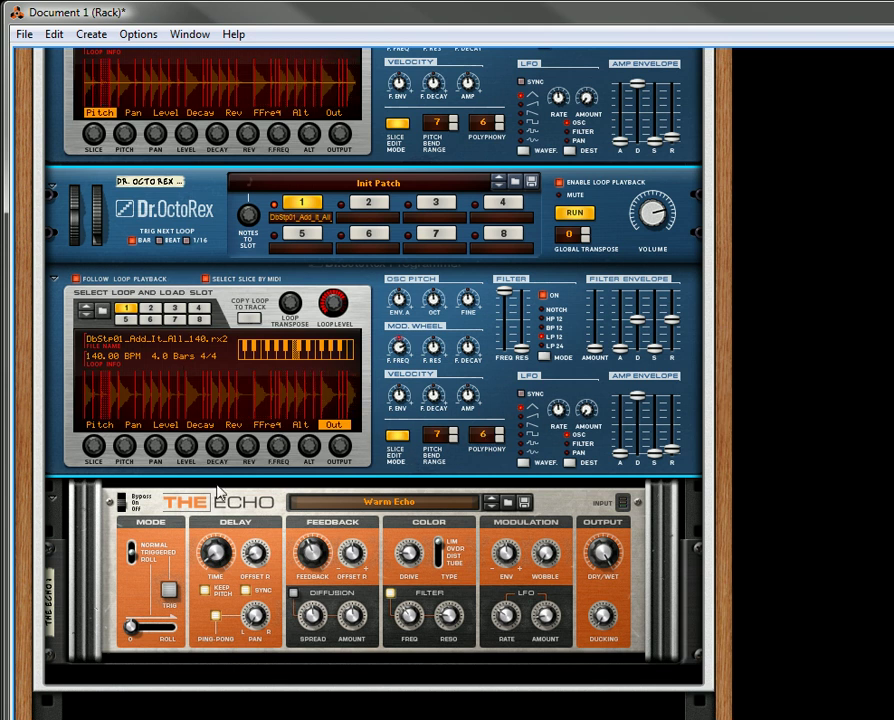
{"action": "scroll", "coordinate": [150, 370], "scroll_direction": "down", "scroll_amount": 3}
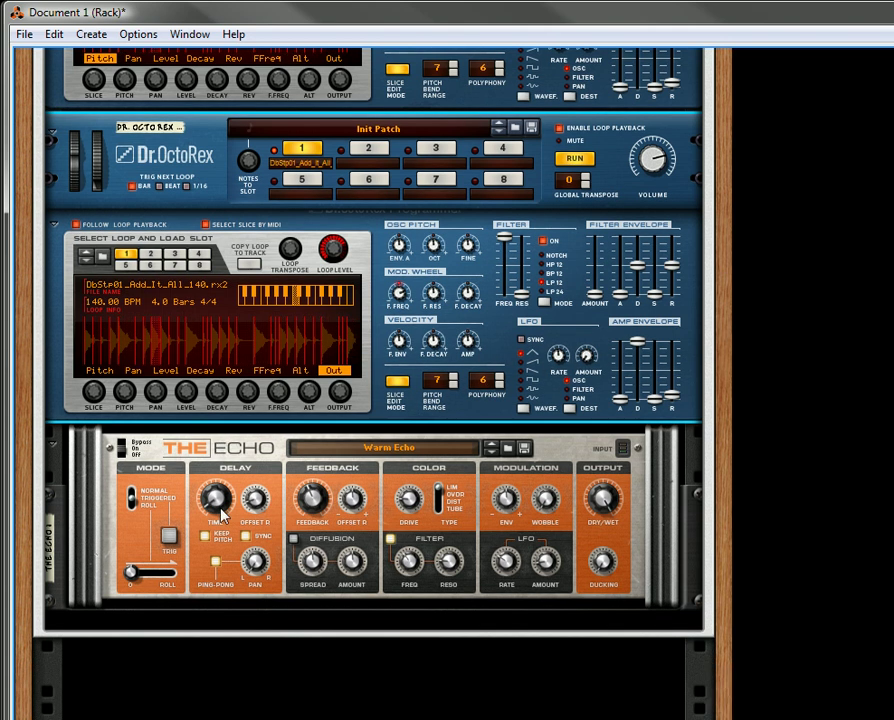
{"action": "left_click", "coordinate": [129, 350]}
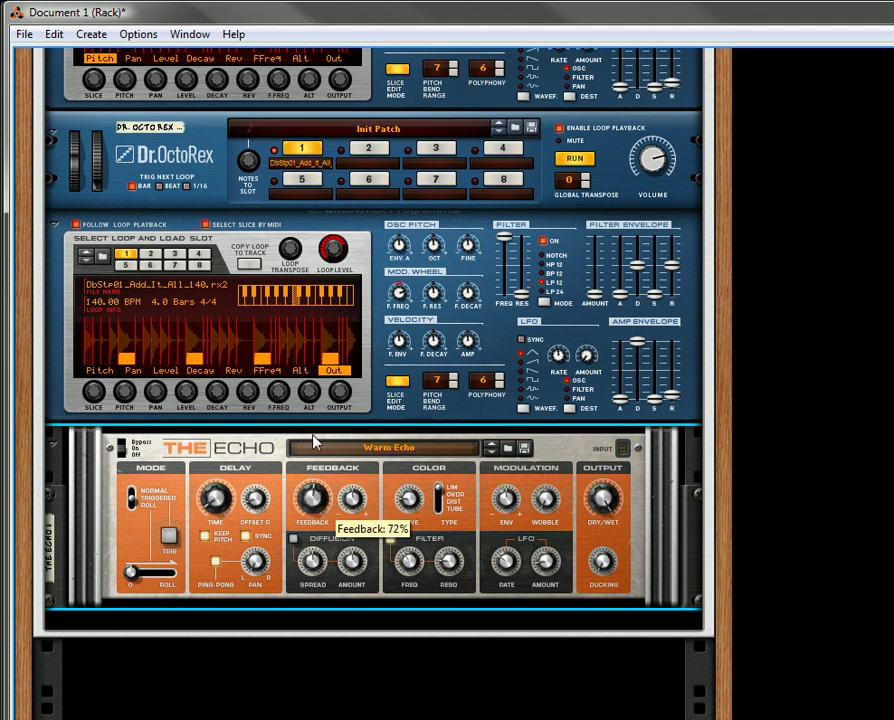
{"action": "scroll", "coordinate": [313, 442], "scroll_direction": "up", "scroll_amount": 8}
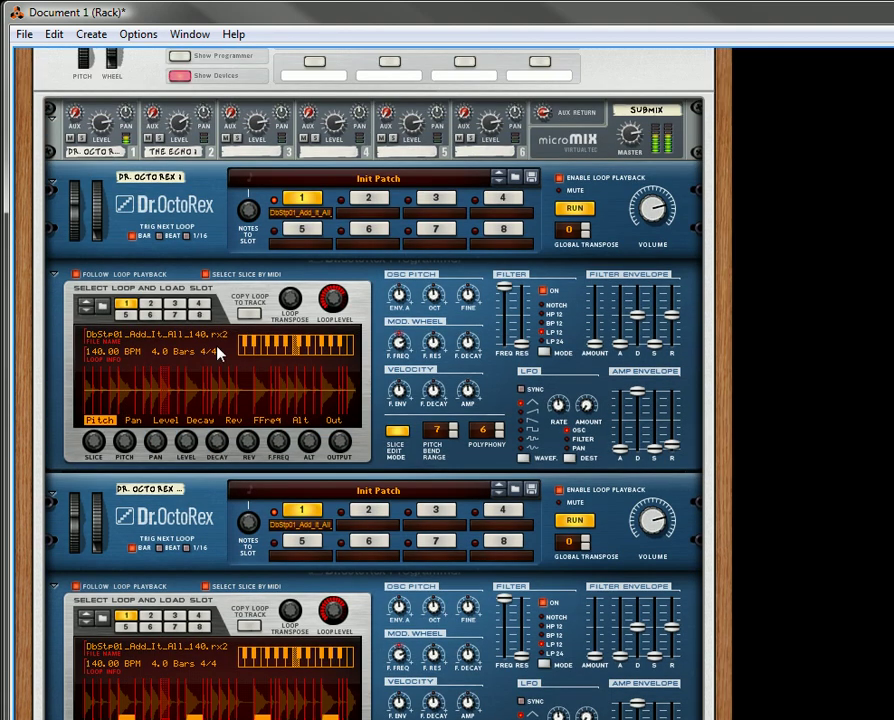
{"action": "scroll", "coordinate": [340, 394], "scroll_direction": "down", "scroll_amount": 7}
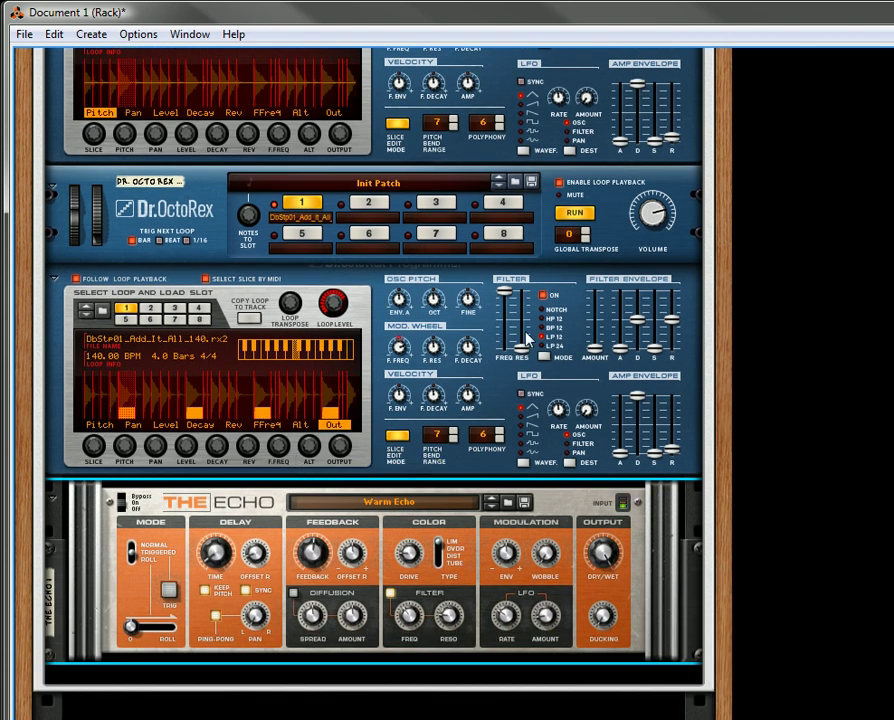
{"action": "key", "text": "Tab"}
{"action": "scroll", "coordinate": [522, 400], "scroll_direction": "up", "scroll_amount": 5}
{"action": "scroll", "coordinate": [518, 401], "scroll_direction": "up", "scroll_amount": 2}
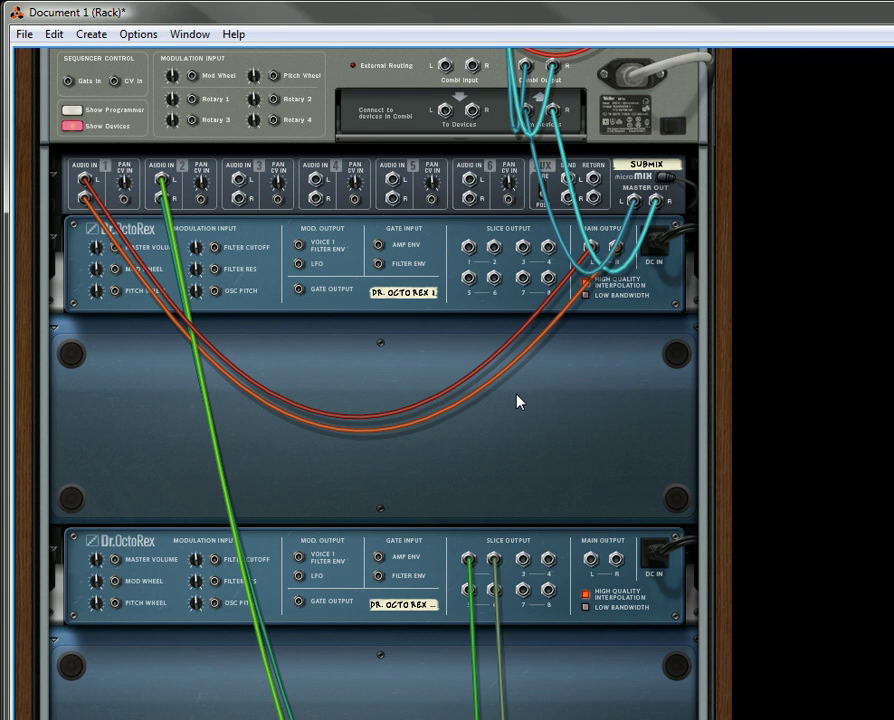
{"action": "scroll", "coordinate": [518, 401], "scroll_direction": "down", "scroll_amount": 10}
{"action": "scroll", "coordinate": [510, 400], "scroll_direction": "down", "scroll_amount": 5}
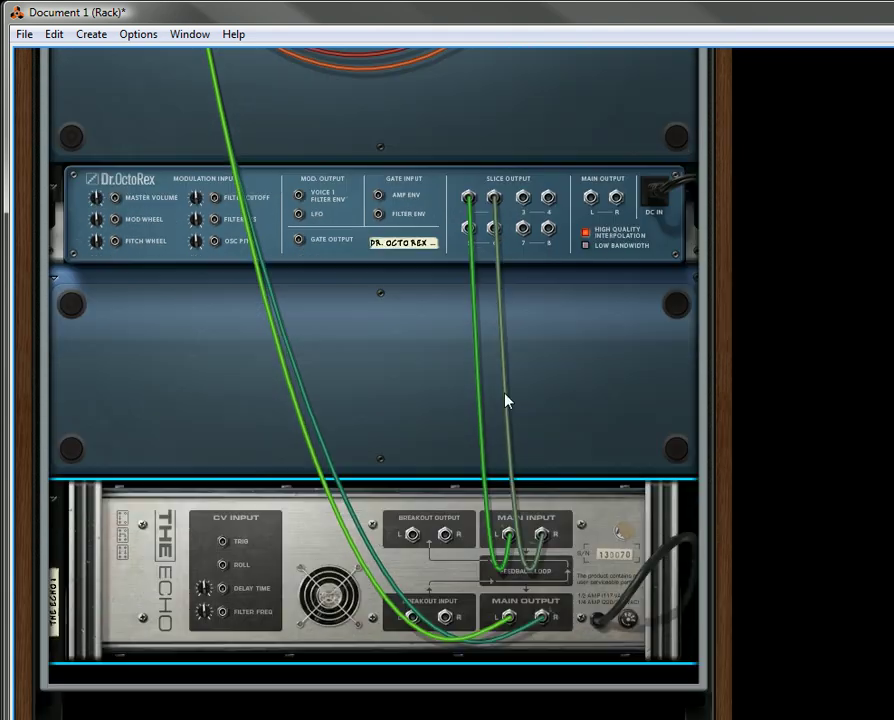
{"action": "key", "text": "Tab"}
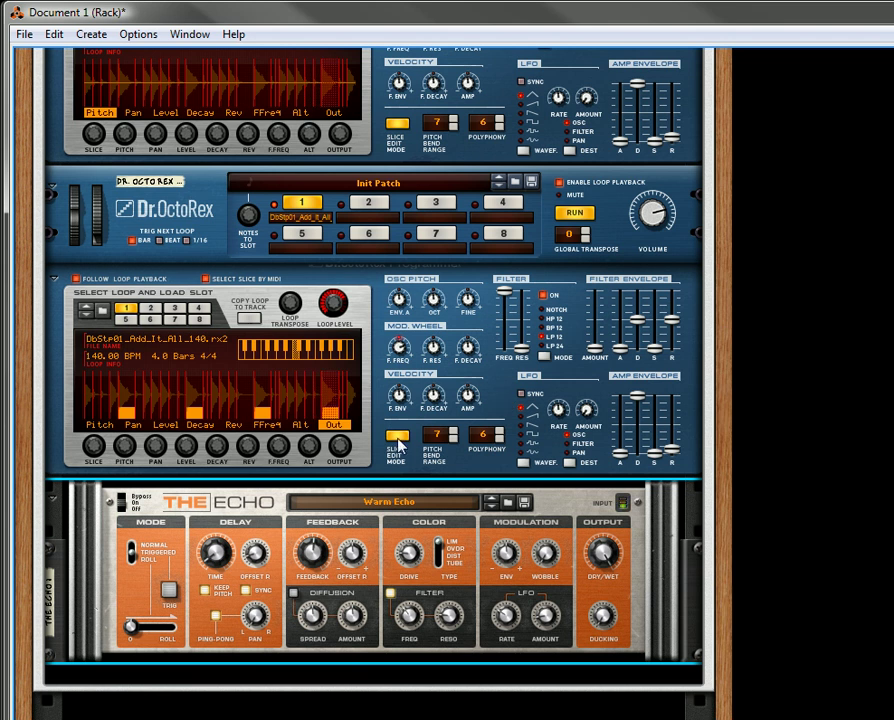
{"action": "scroll", "coordinate": [375, 510], "scroll_direction": "up", "scroll_amount": 6}
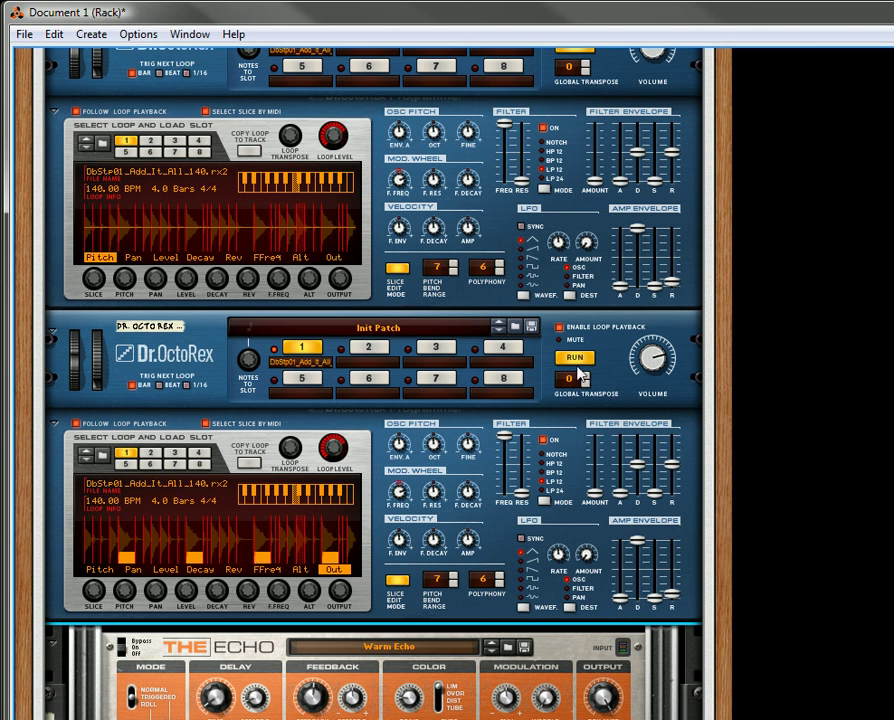
Step: Drag The Echo's Delay Time knob up to 1/16T
{"action": "scroll", "coordinate": [612, 556], "scroll_direction": "down", "scroll_amount": 7}
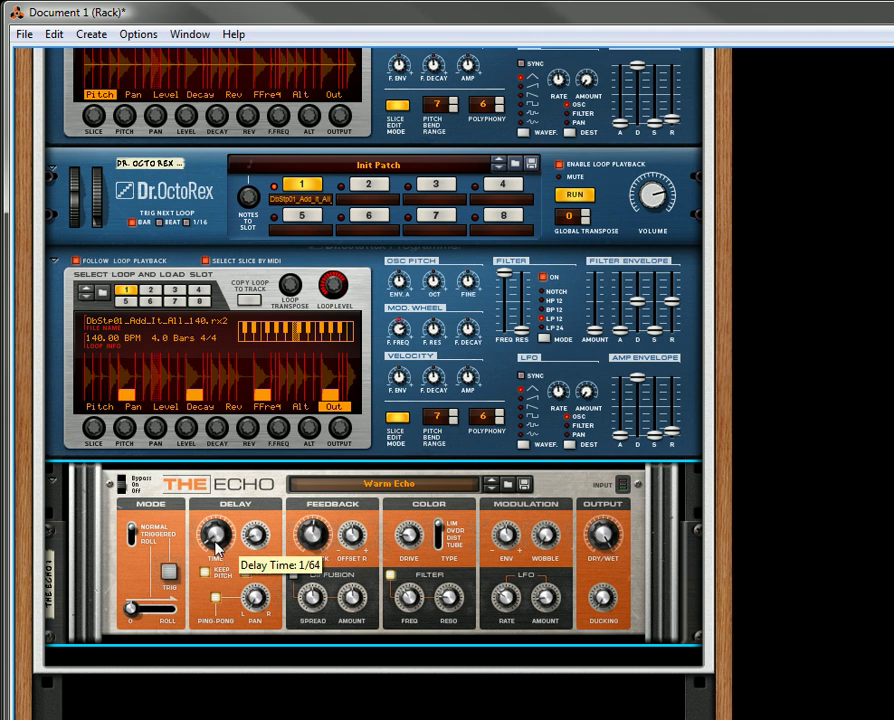
{"action": "left_click_drag", "start_coordinate": [217, 553], "coordinate": [223, 534]}
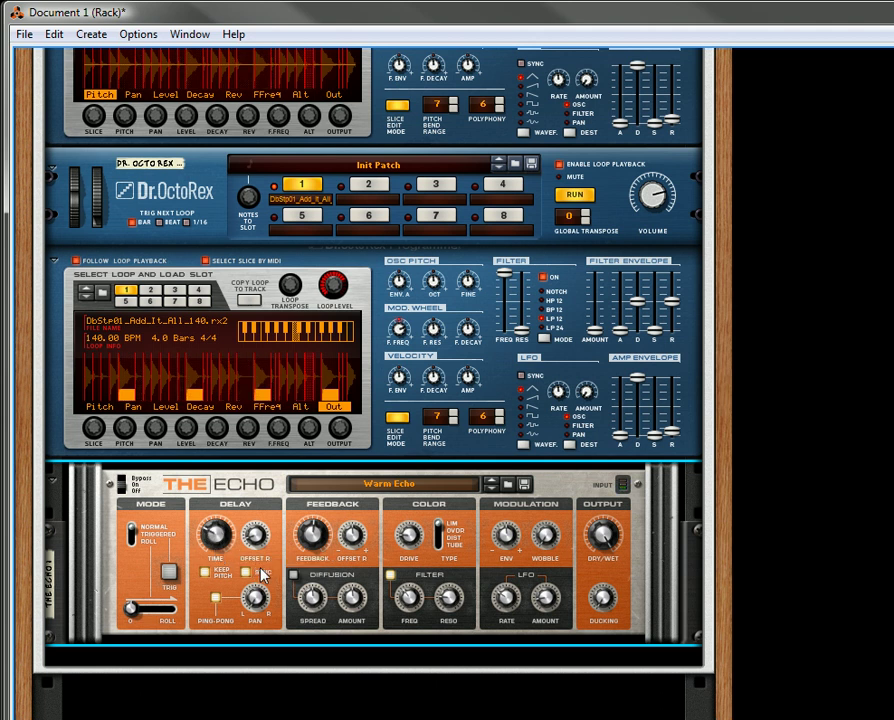
{"action": "scroll", "coordinate": [113, 540], "scroll_direction": "up", "scroll_amount": 1}
{"action": "scroll", "coordinate": [113, 540], "scroll_direction": "up", "scroll_amount": 6}
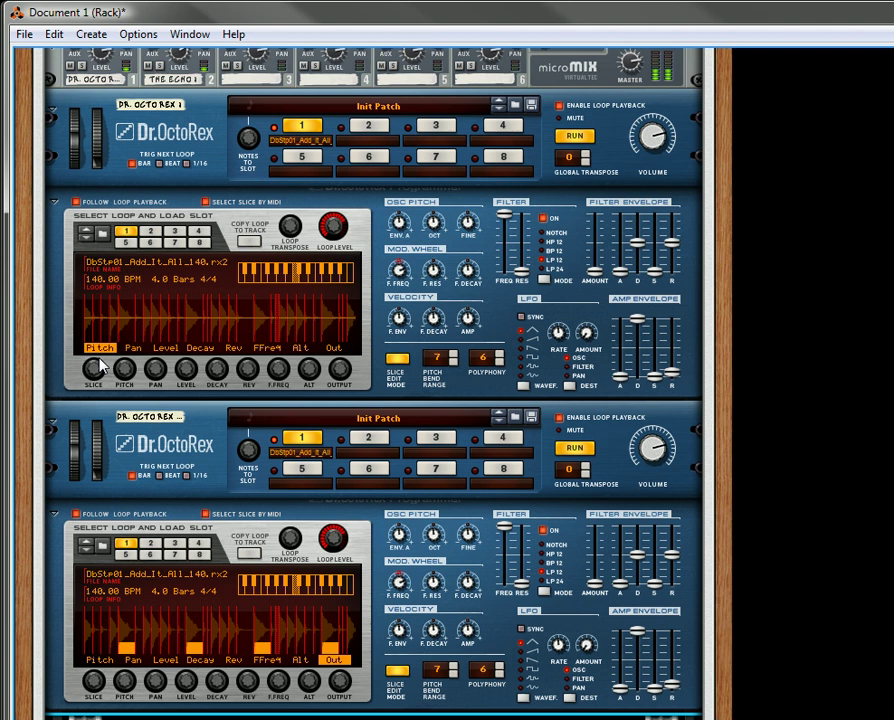
Step: In the first Dr.OctoRex's Level edit view, lower one slice and then a run of slices
{"action": "left_click", "coordinate": [166, 350]}
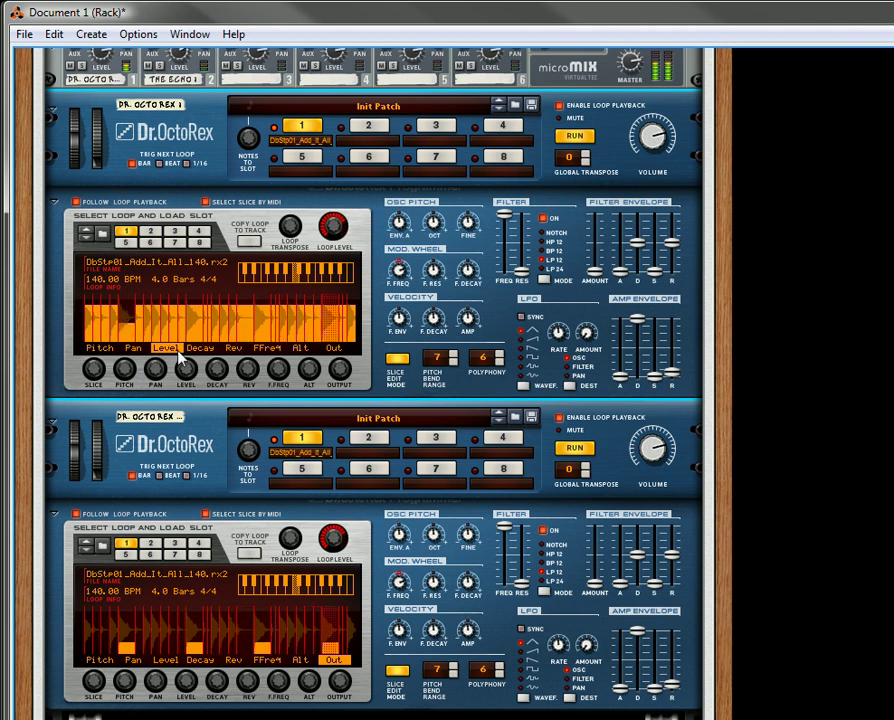
{"action": "left_click", "coordinate": [129, 321]}
{"action": "left_click_drag", "start_coordinate": [202, 320], "coordinate": [276, 322]}
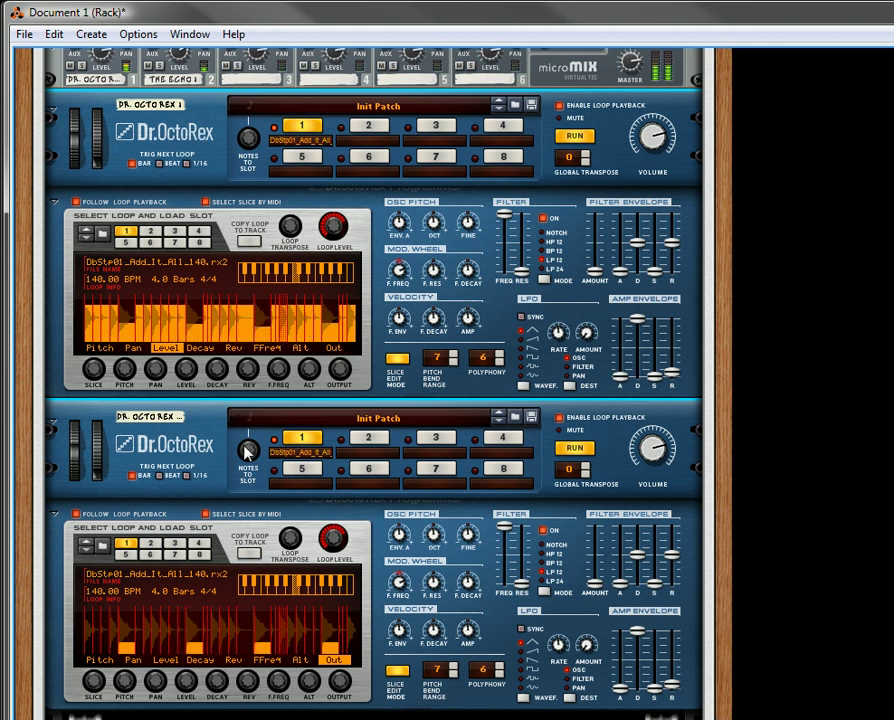
{"action": "scroll", "coordinate": [246, 450], "scroll_direction": "down", "scroll_amount": 2}
{"action": "scroll", "coordinate": [231, 473], "scroll_direction": "down", "scroll_amount": 1}
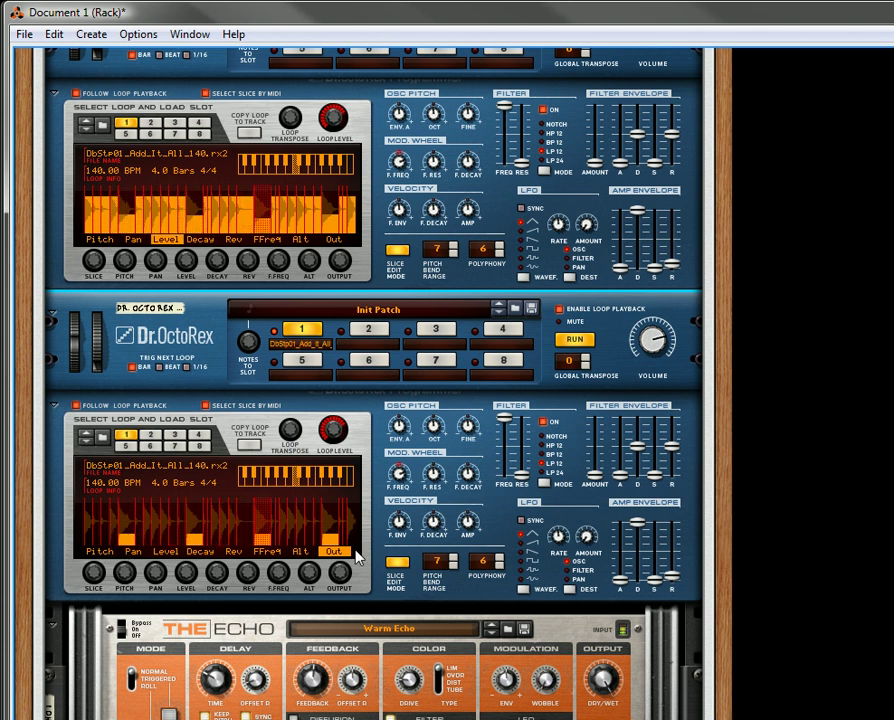
{"action": "scroll", "coordinate": [623, 674], "scroll_direction": "down", "scroll_amount": 2}
{"action": "scroll", "coordinate": [316, 400], "scroll_direction": "up", "scroll_amount": 8}
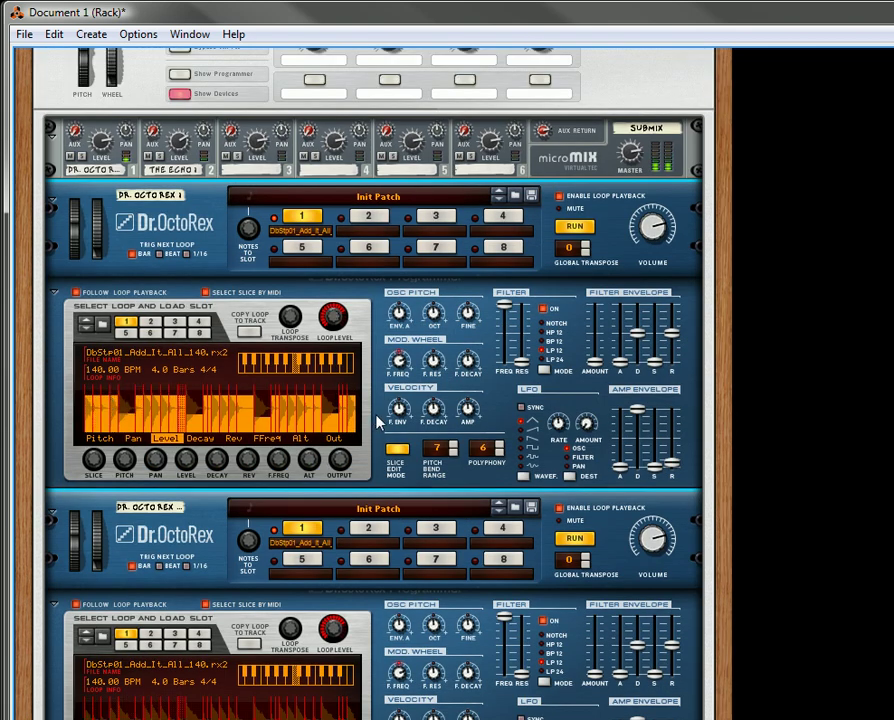
{"action": "scroll", "coordinate": [235, 370], "scroll_direction": "up", "scroll_amount": 1}
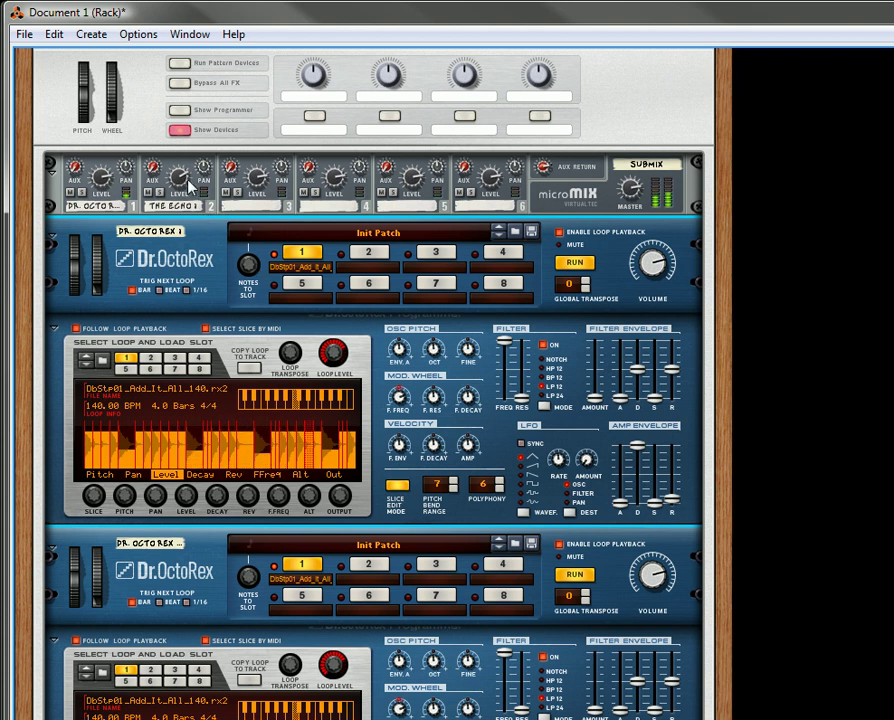
{"action": "scroll", "coordinate": [328, 408], "scroll_direction": "down", "scroll_amount": 5}
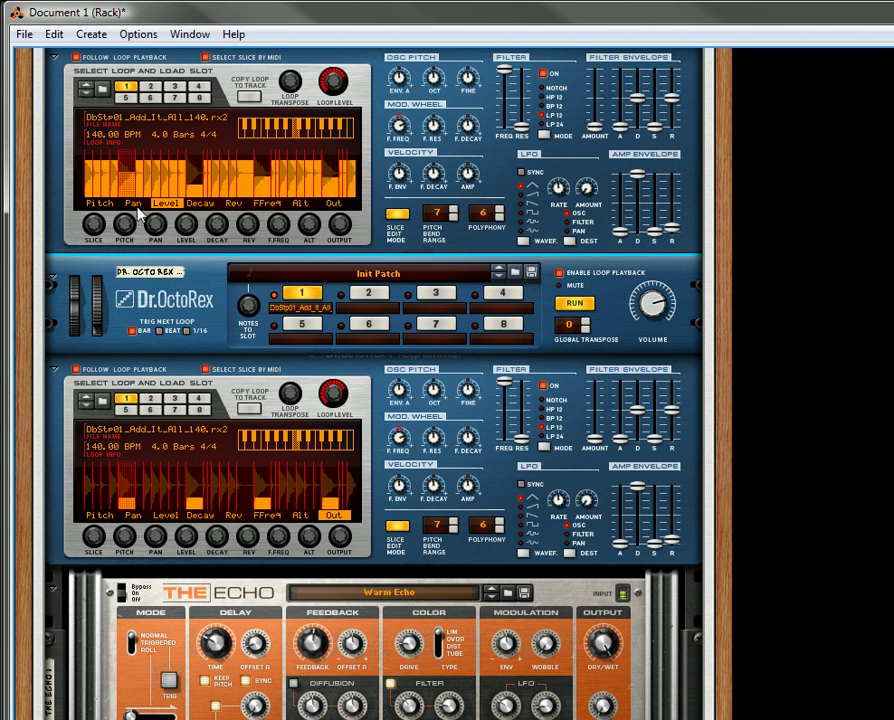
{"action": "scroll", "coordinate": [118, 265], "scroll_direction": "up", "scroll_amount": 1}
{"action": "scroll", "coordinate": [118, 265], "scroll_direction": "up", "scroll_amount": 1}
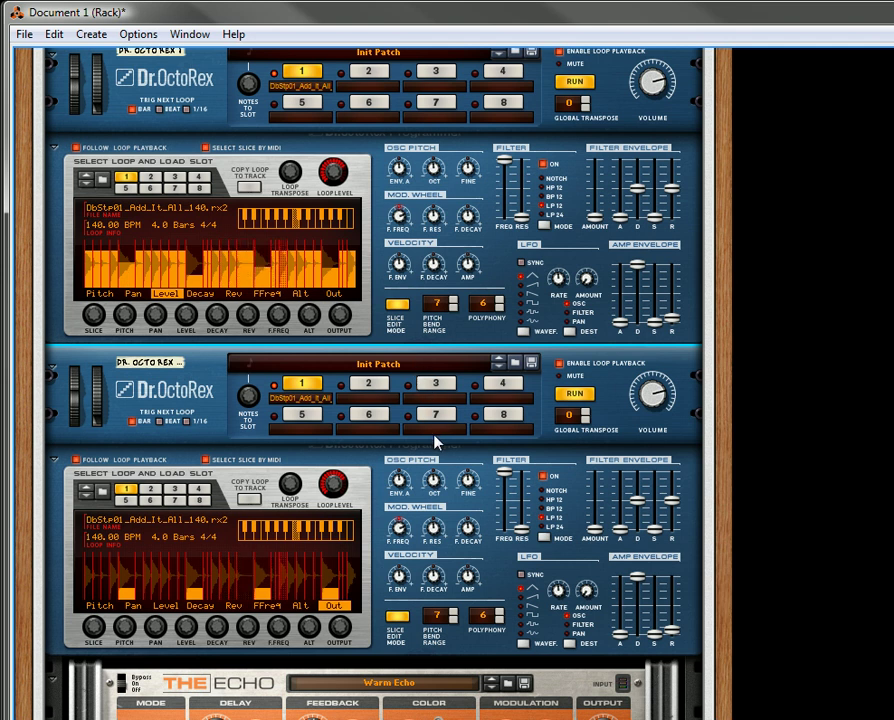
{"action": "scroll", "coordinate": [435, 447], "scroll_direction": "down", "scroll_amount": 4}
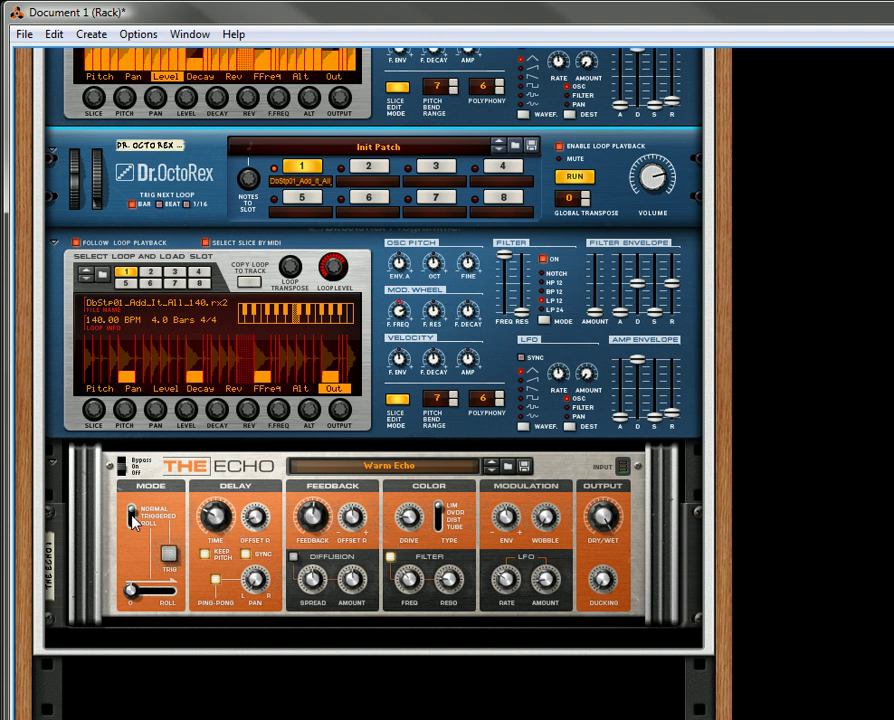
{"action": "scroll", "coordinate": [300, 286], "scroll_direction": "up", "scroll_amount": 2}
{"action": "scroll", "coordinate": [213, 484], "scroll_direction": "down", "scroll_amount": 2}
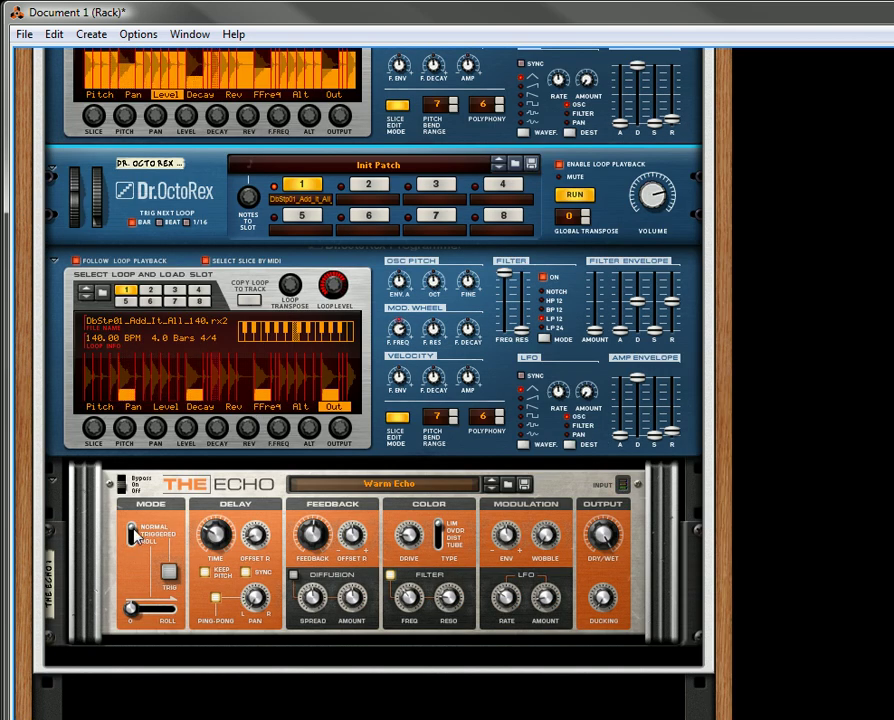
{"action": "scroll", "coordinate": [223, 246], "scroll_direction": "up", "scroll_amount": 3}
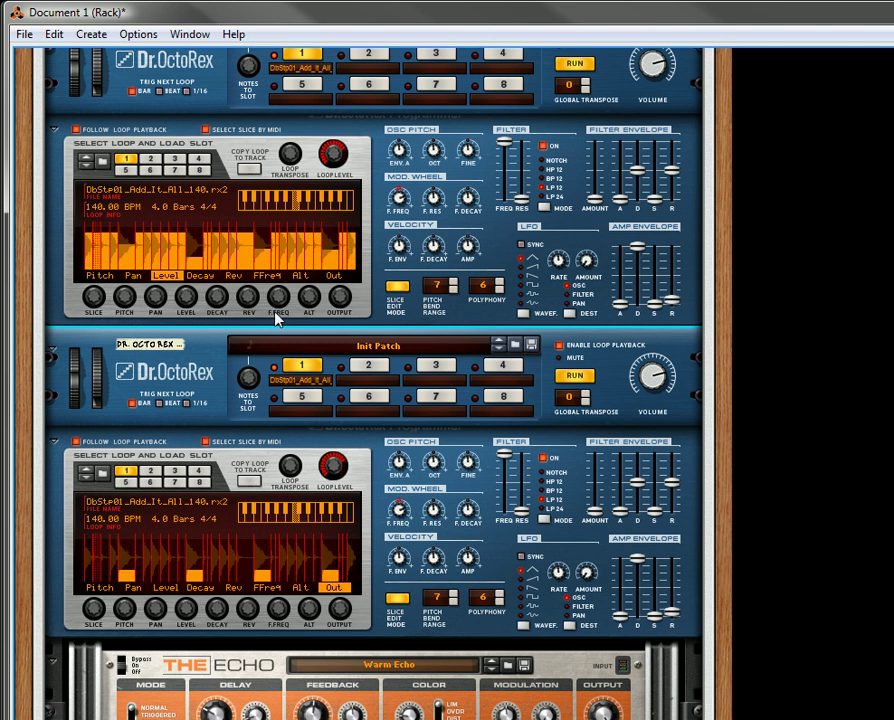
{"action": "scroll", "coordinate": [292, 390], "scroll_direction": "up", "scroll_amount": 4}
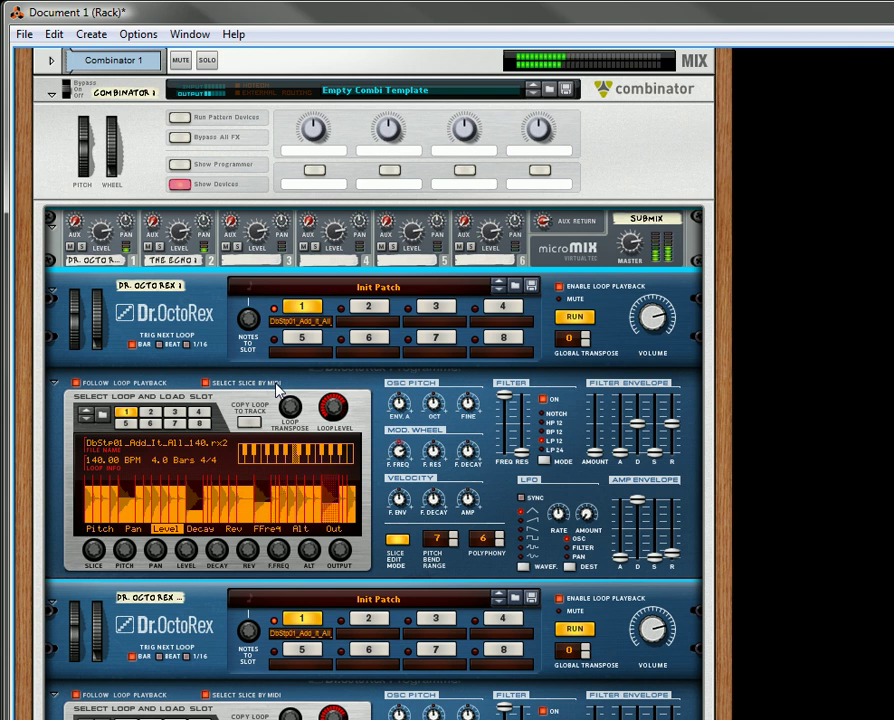
{"action": "scroll", "coordinate": [279, 390], "scroll_direction": "down", "scroll_amount": 6}
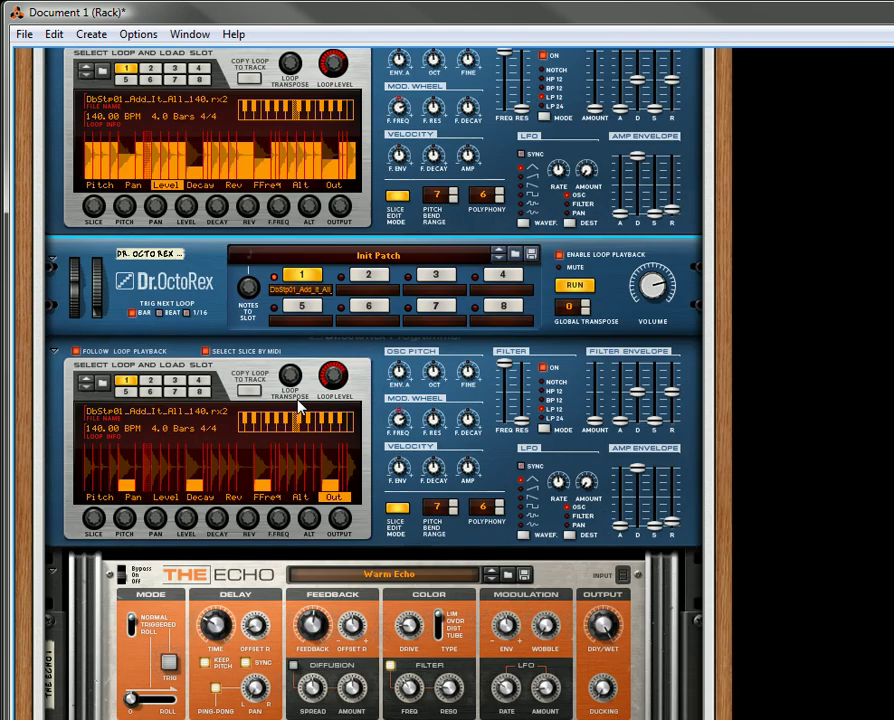